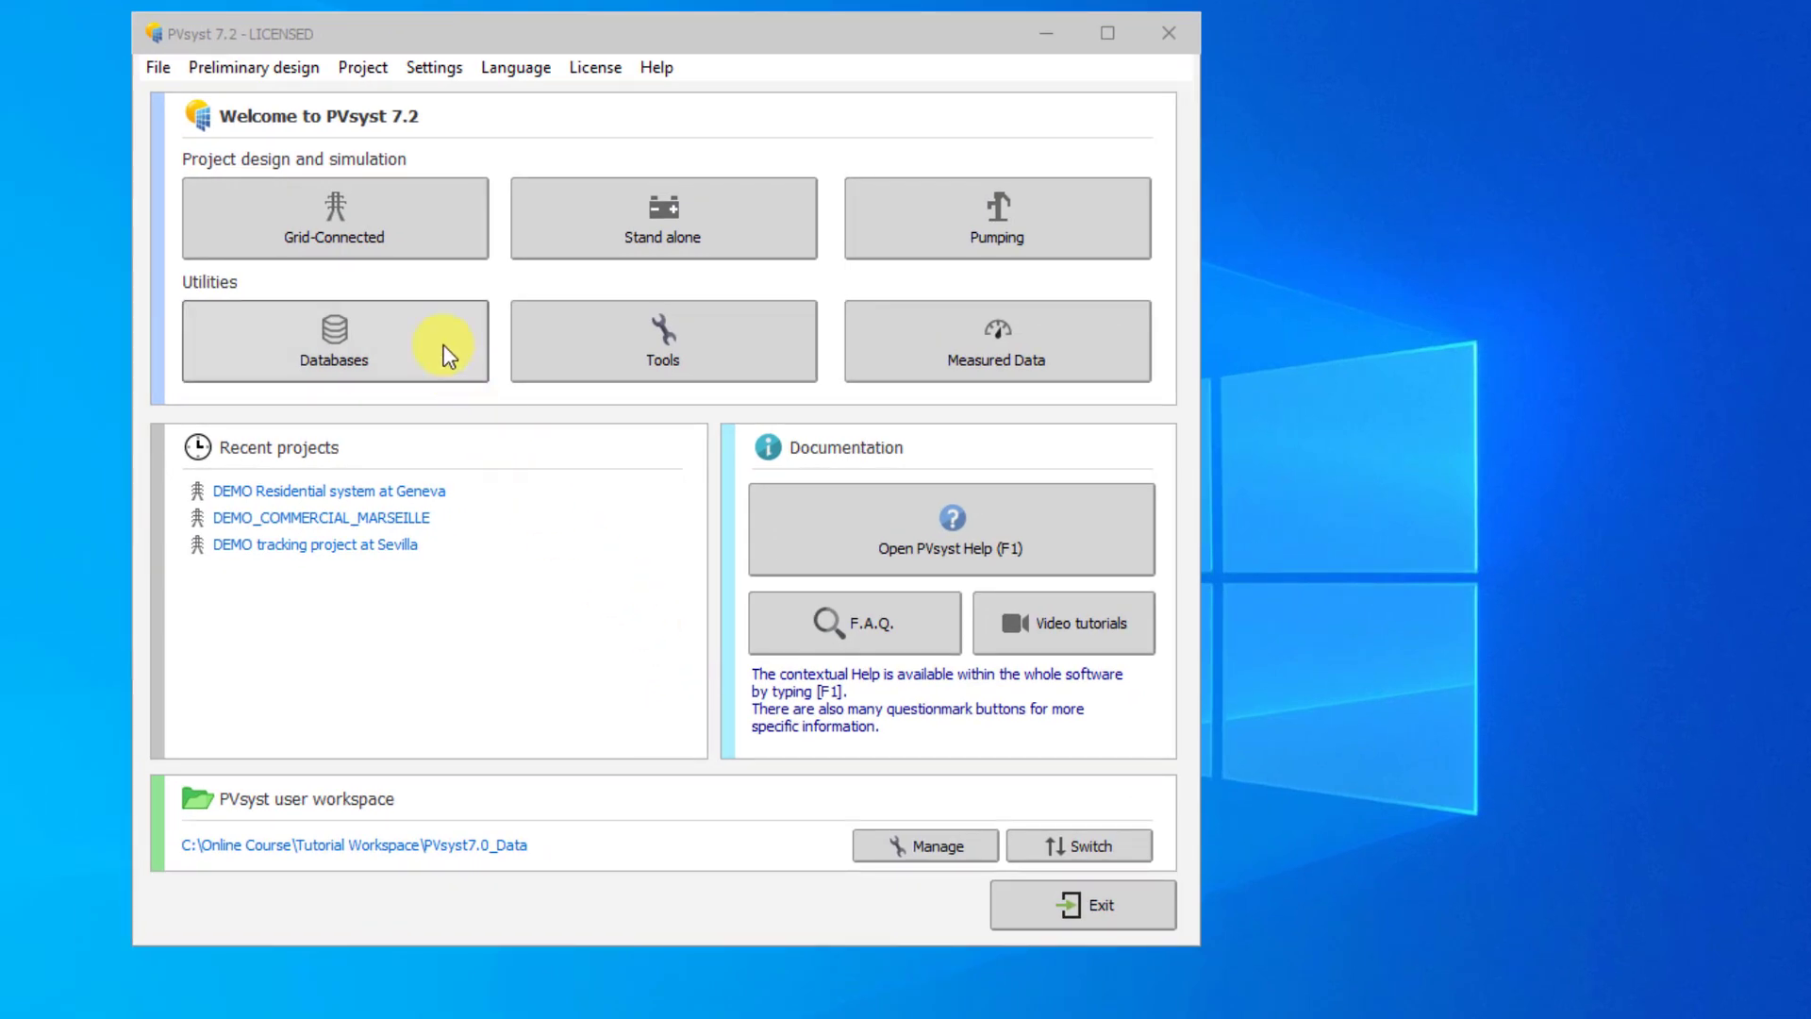
# Open the Geneva meteo tables and graphs and select horizontal global, diffuse and beam irradiance
pyautogui.click(432, 339)
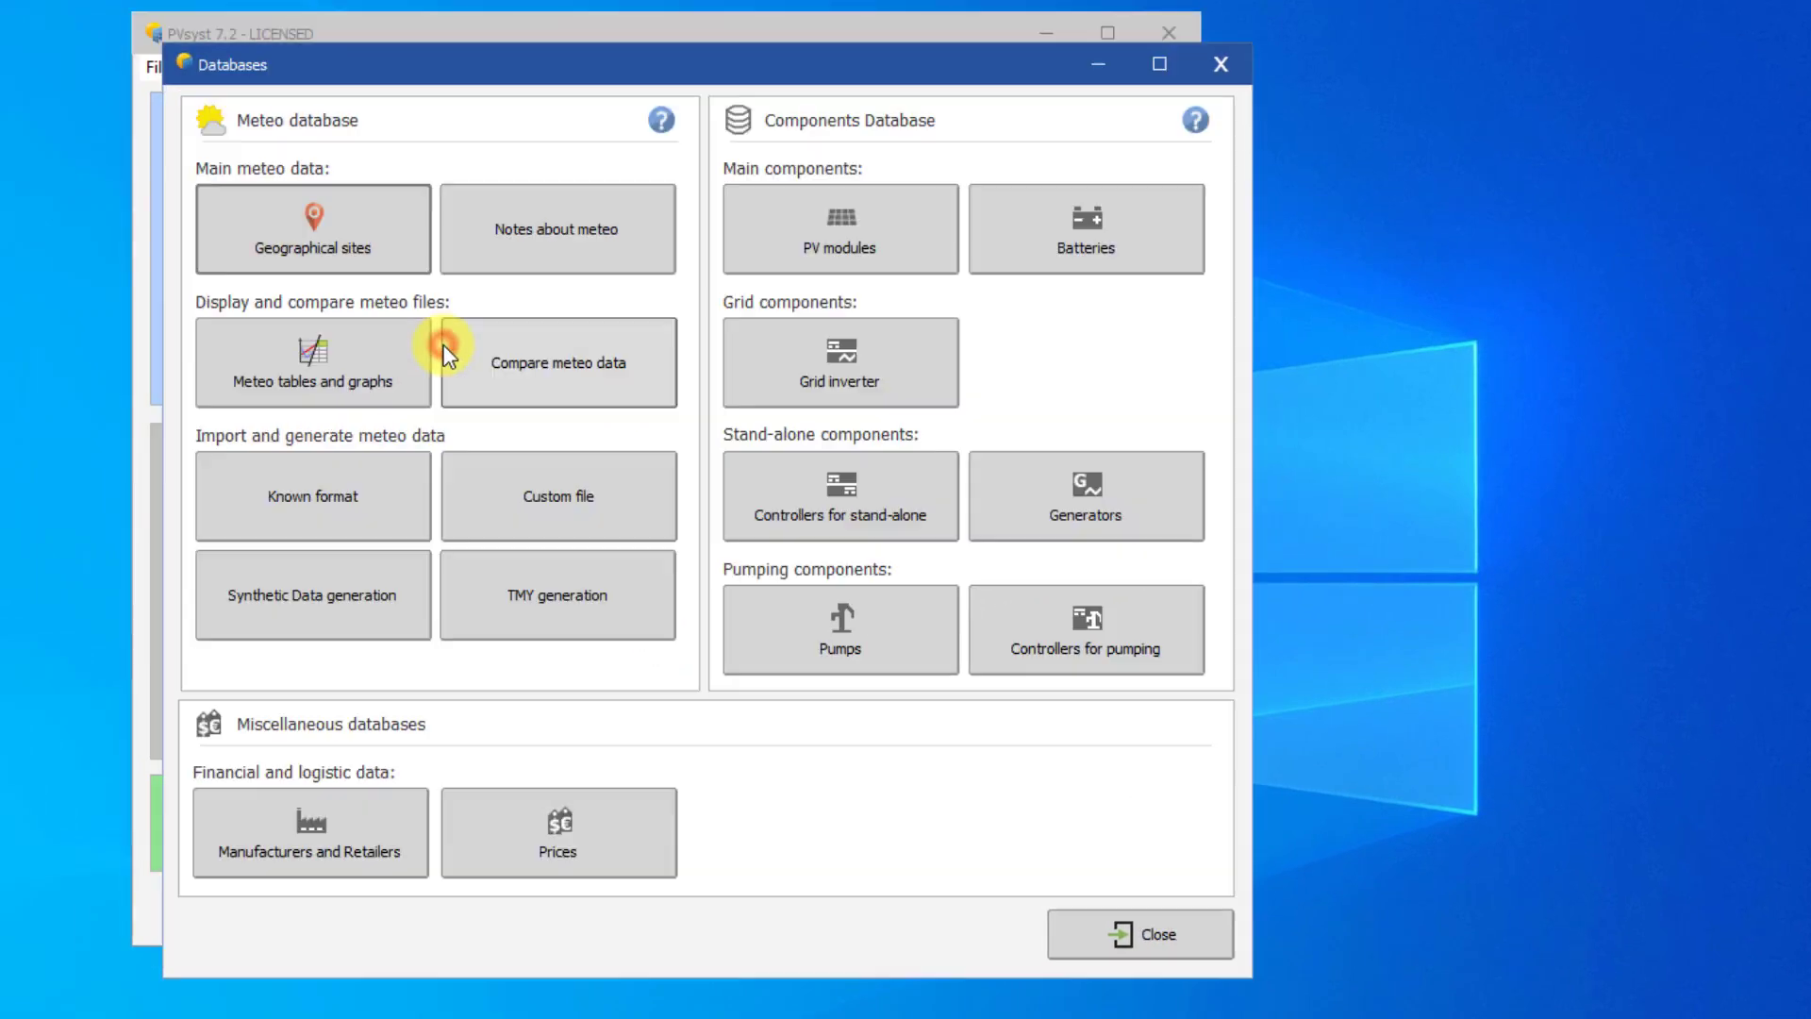
pyautogui.click(317, 351)
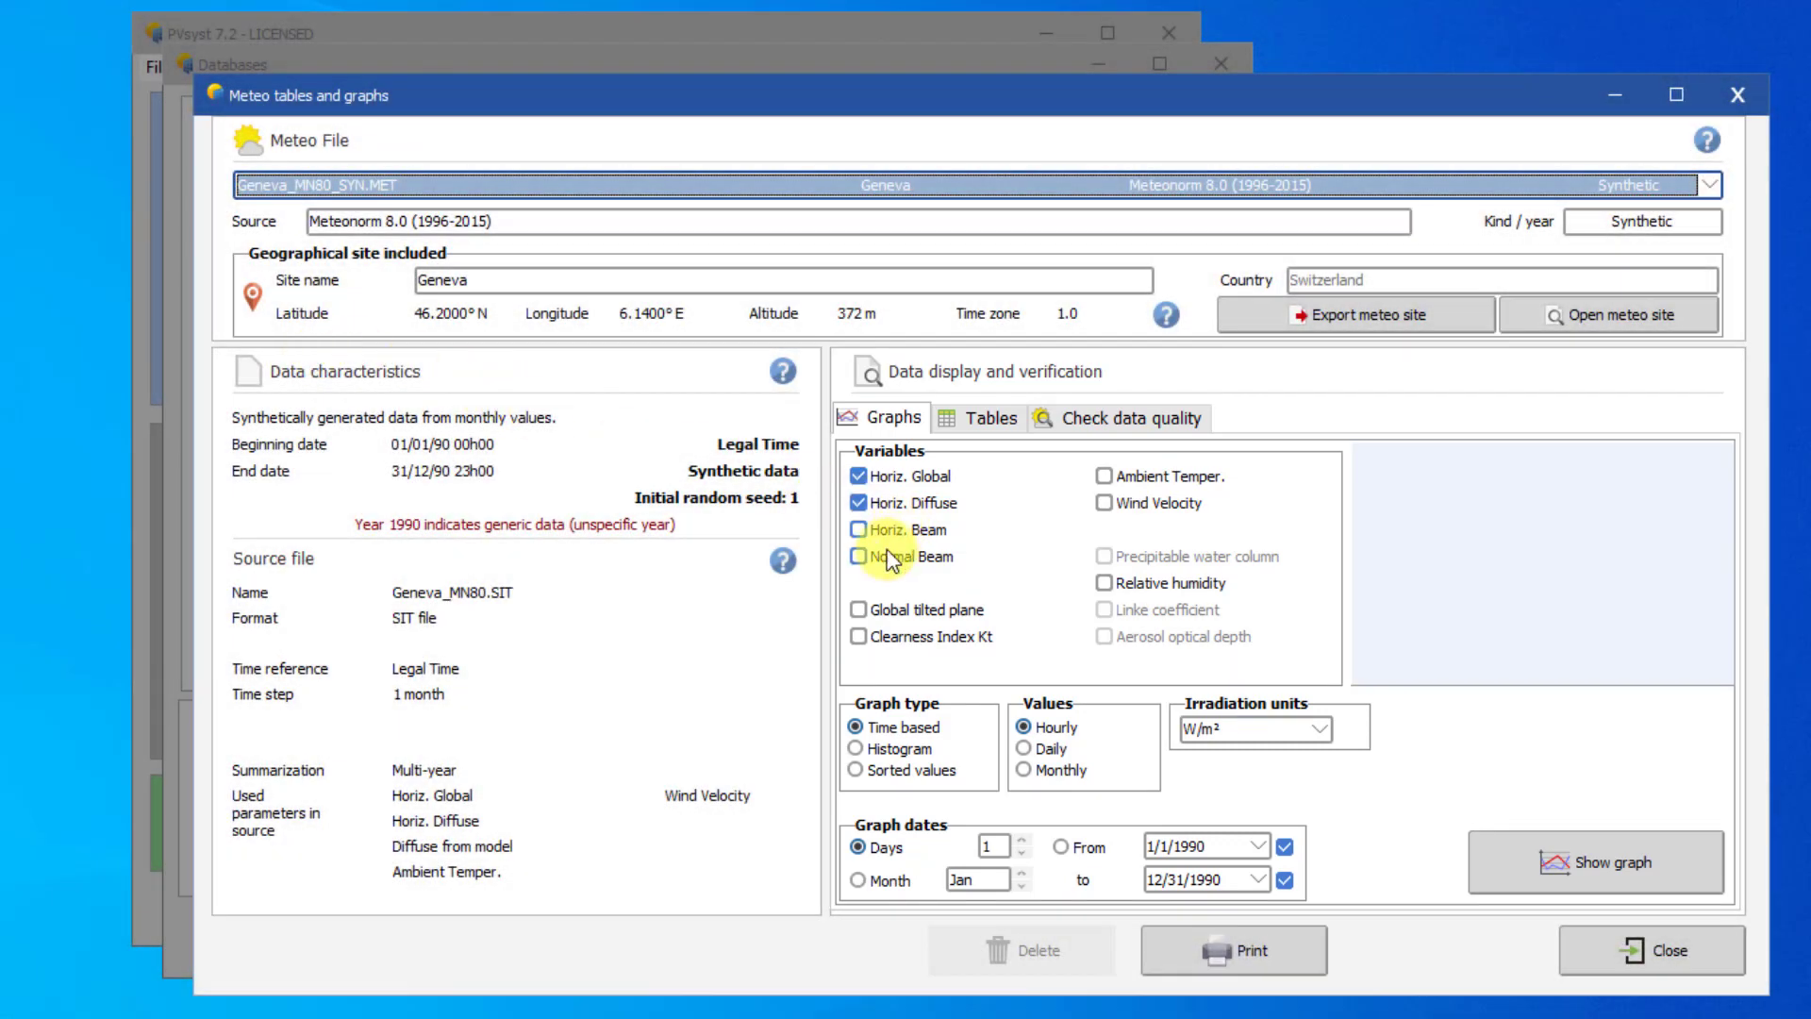
pyautogui.click(871, 556)
pyautogui.click(859, 557)
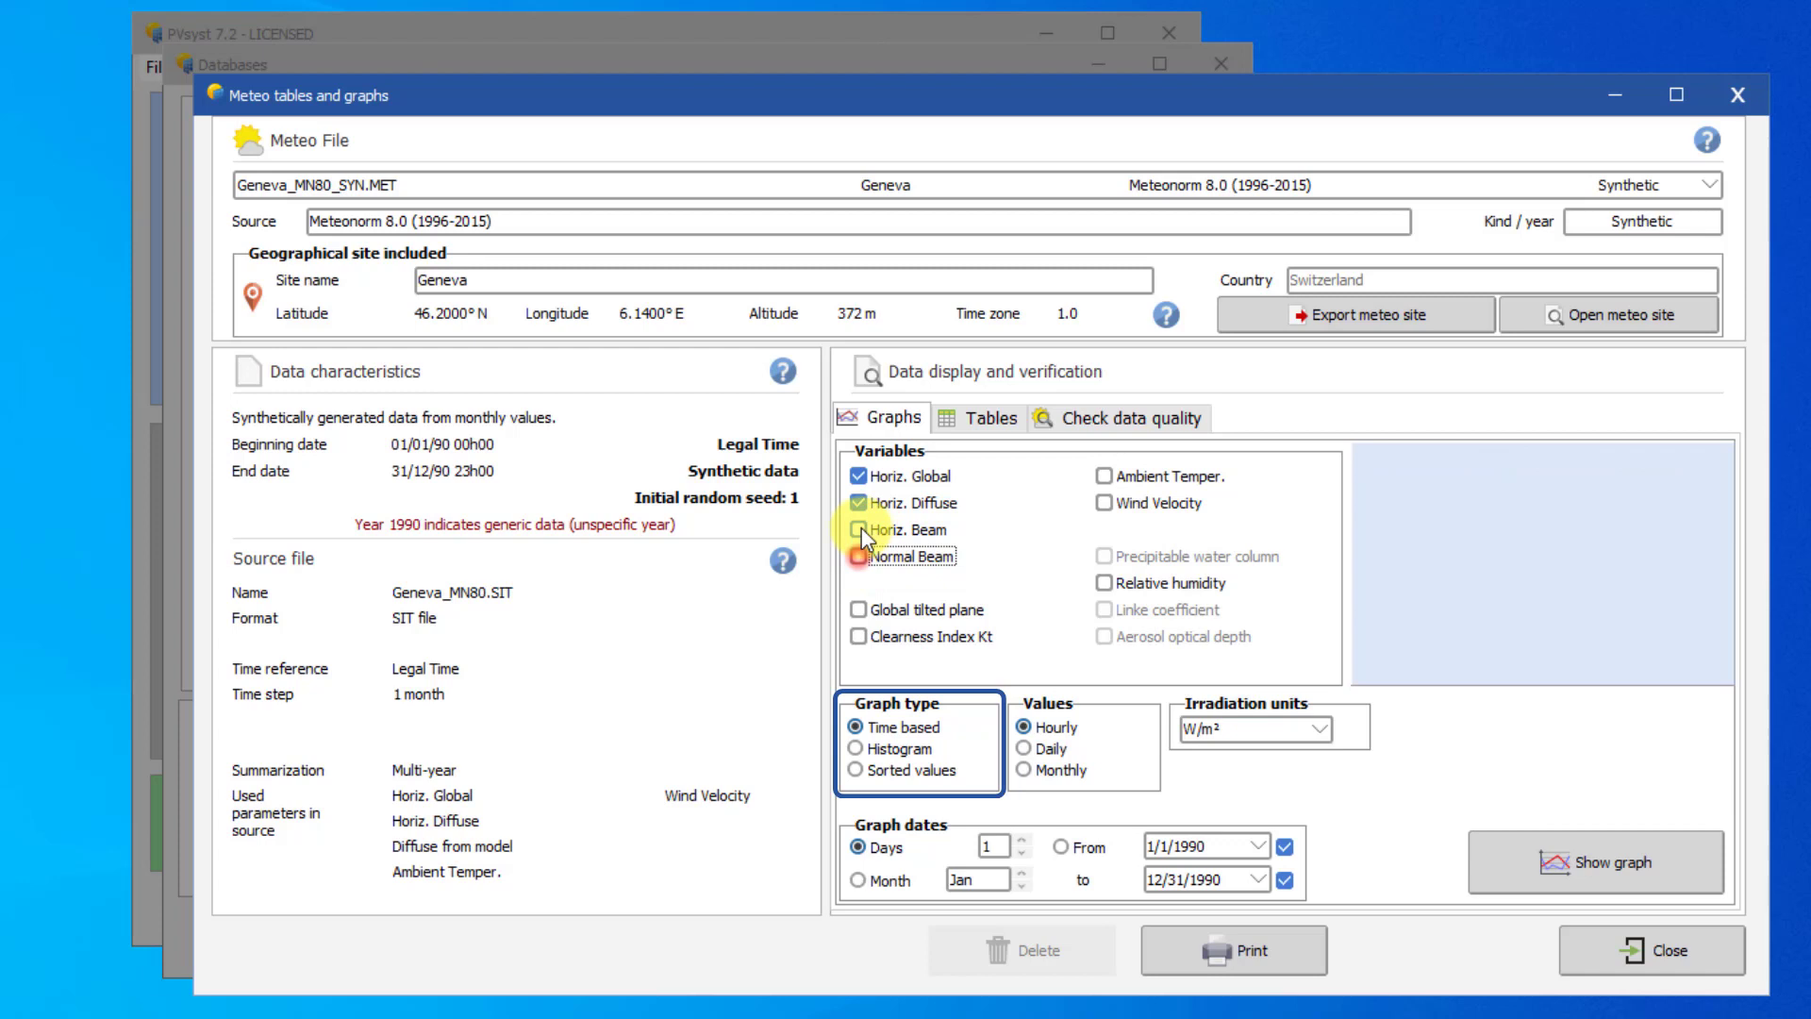
# Plot the irradiance graph time-based, showing one day at a time
pyautogui.click(879, 766)
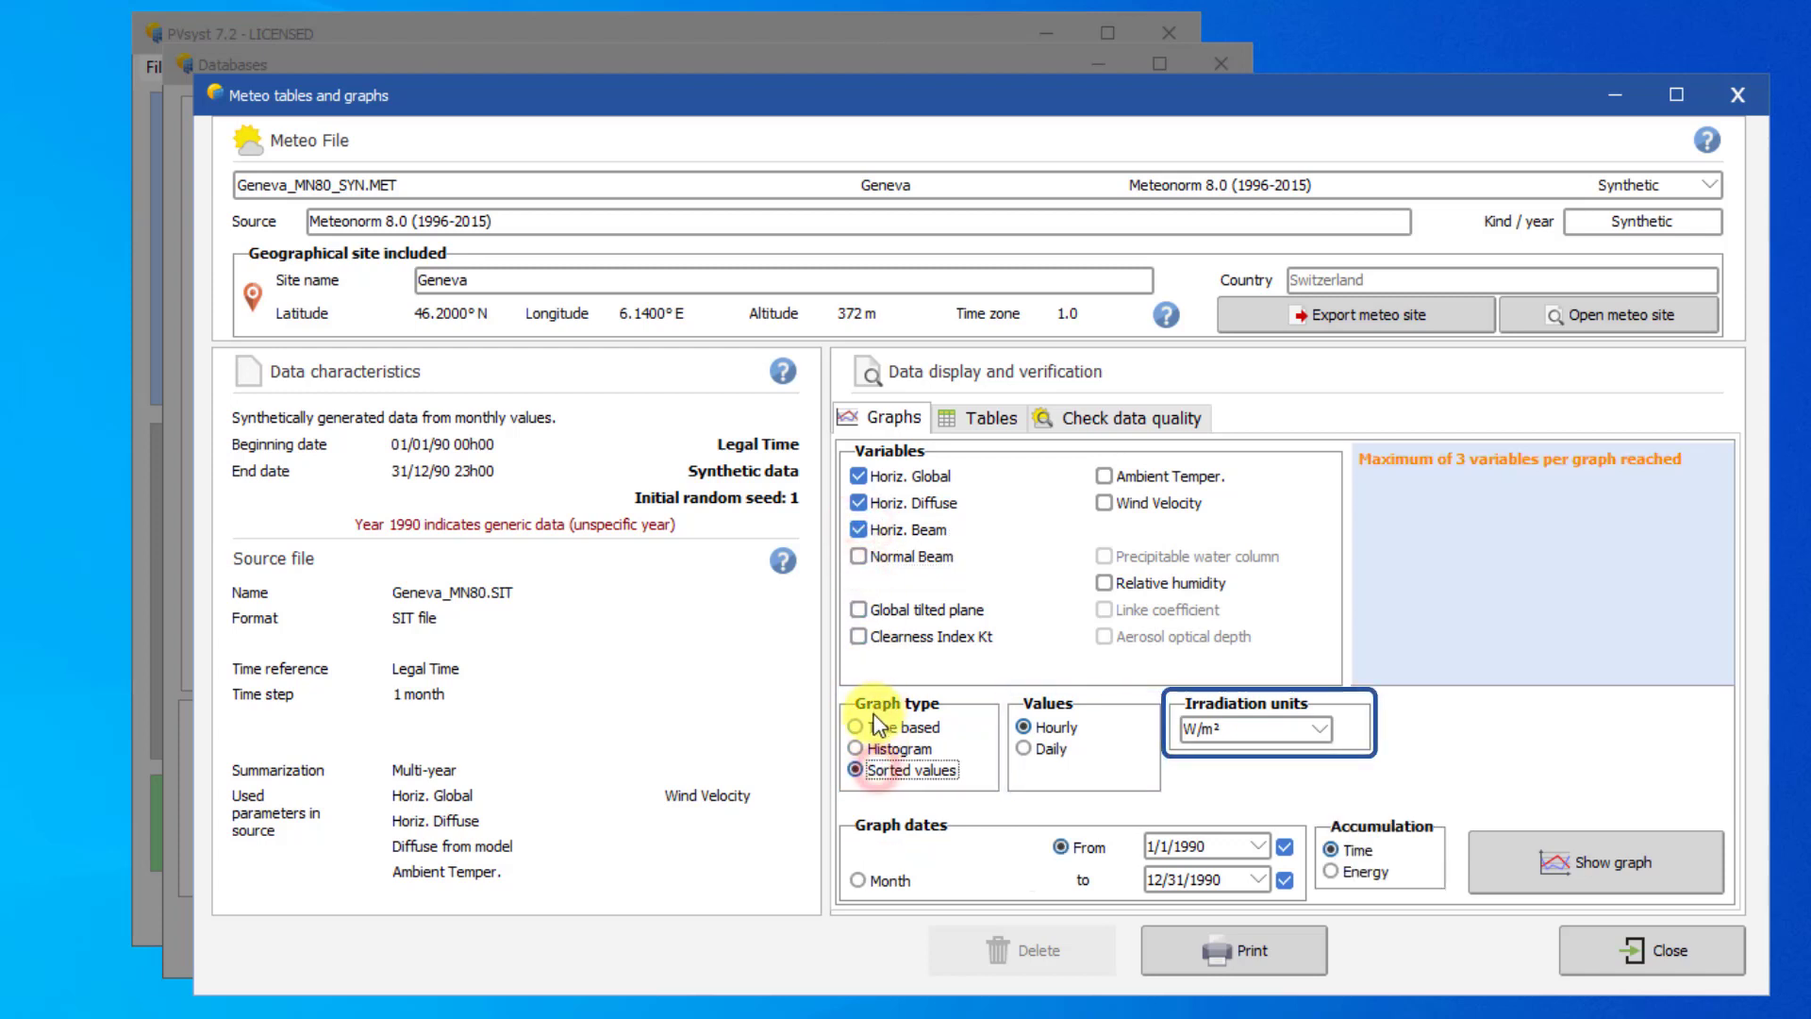
pyautogui.click(856, 727)
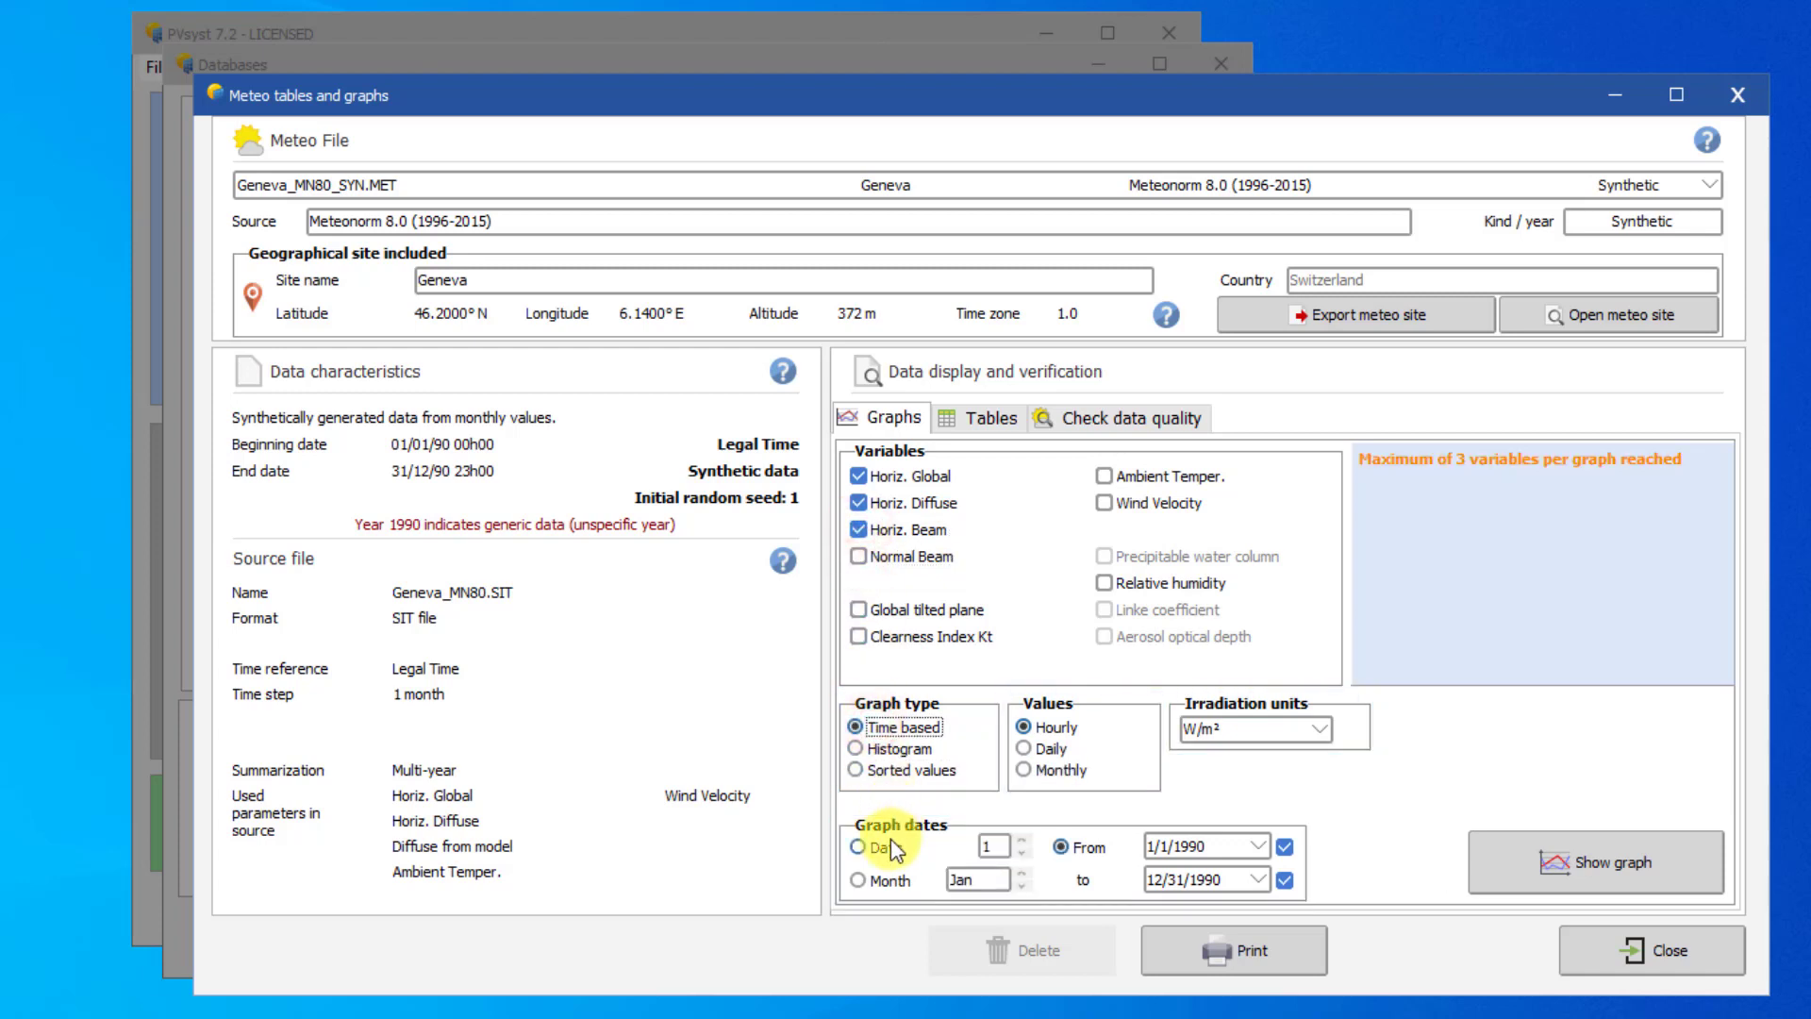
pyautogui.click(858, 845)
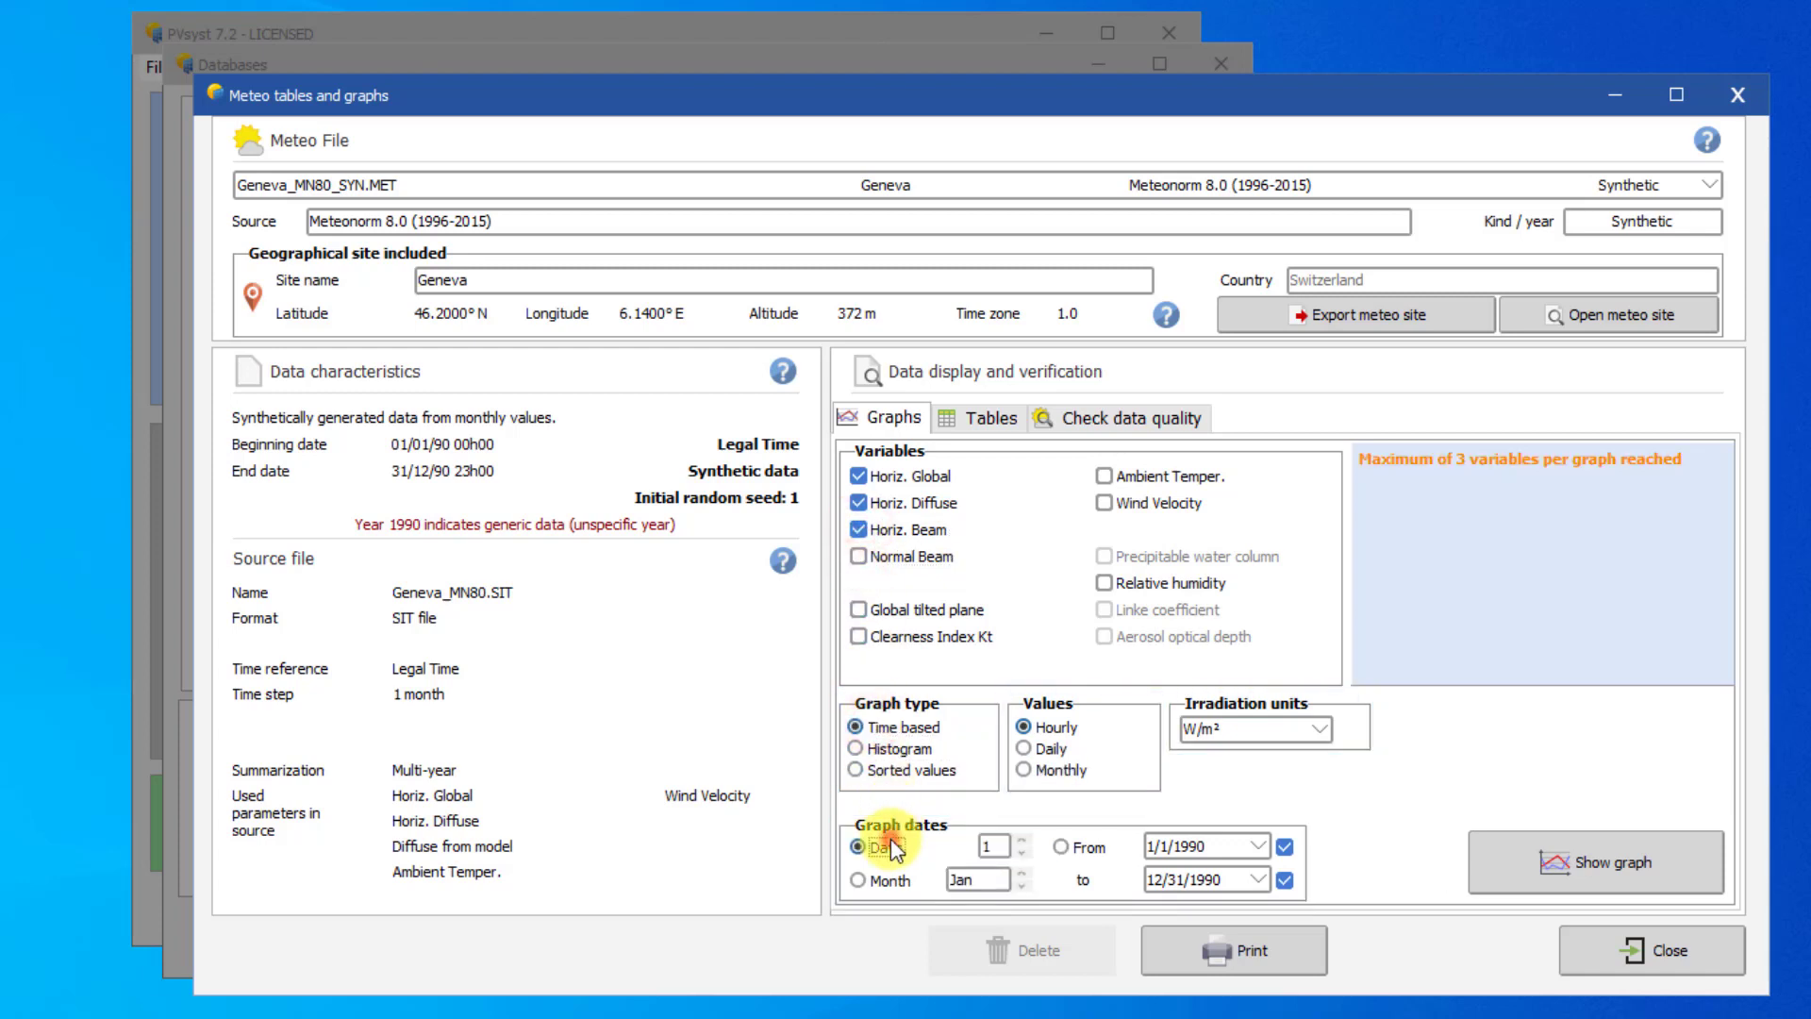
pyautogui.click(1536, 862)
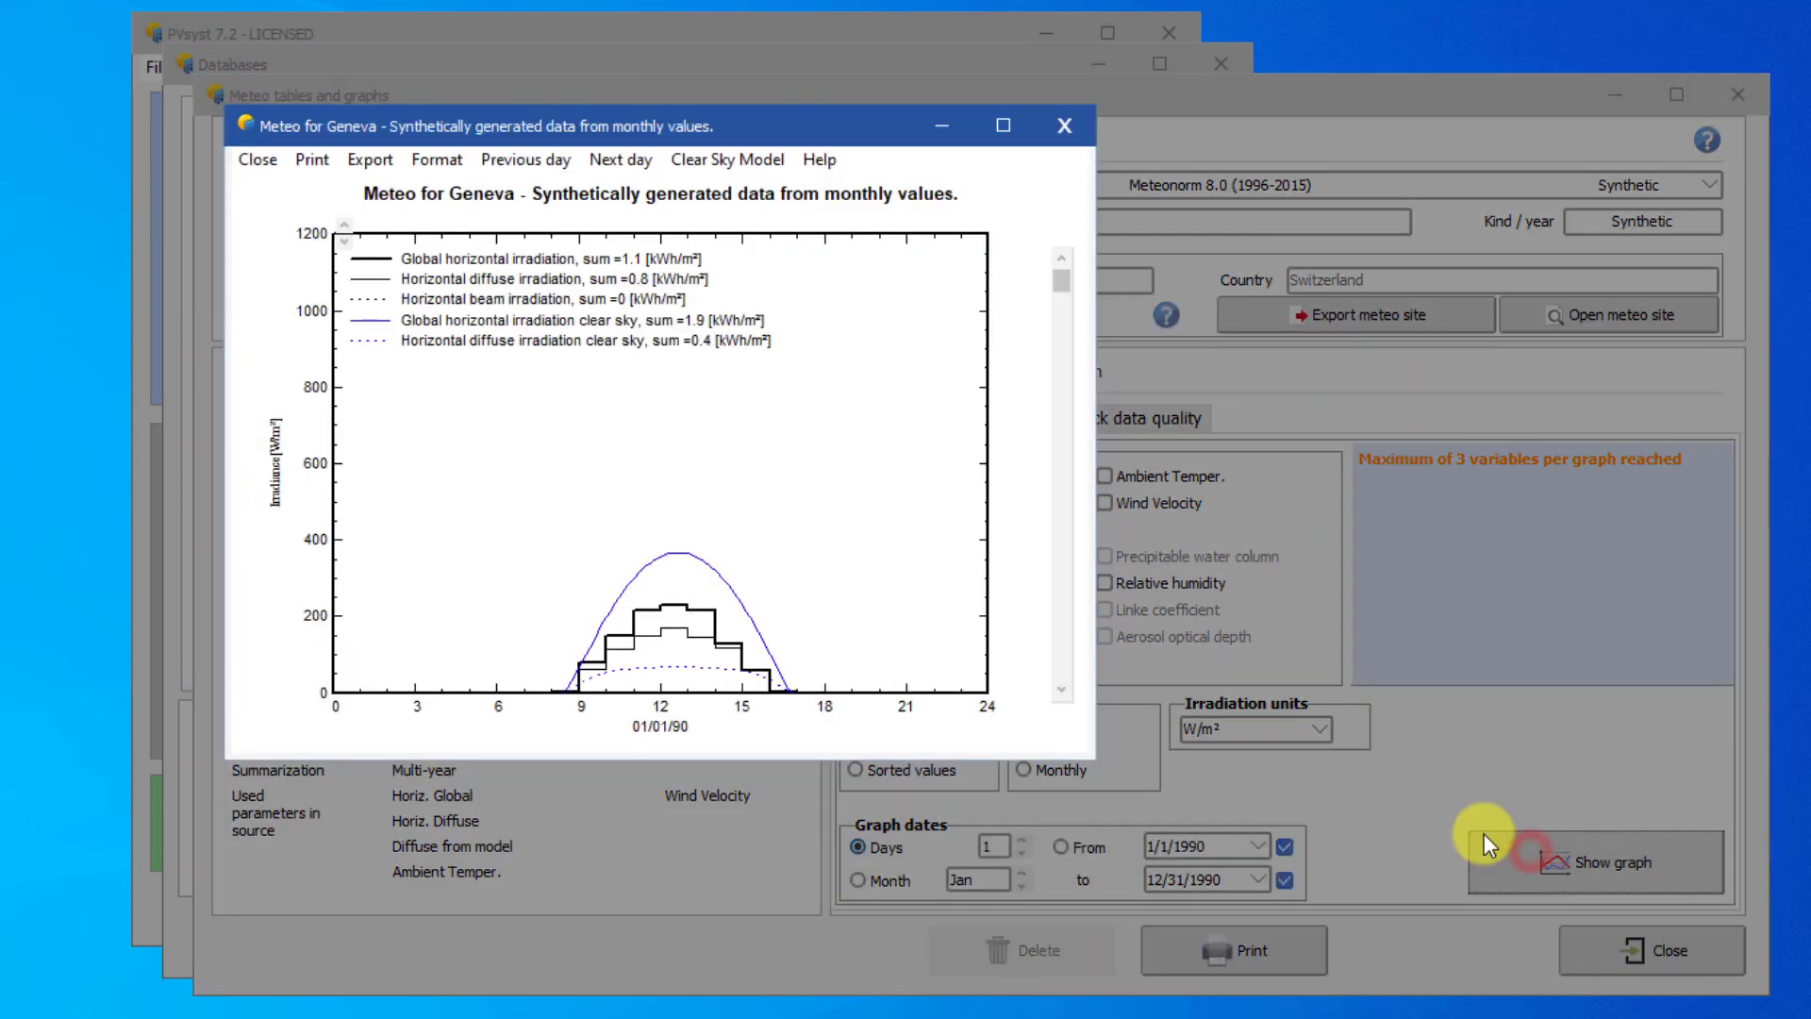
pyautogui.click(1062, 694)
pyautogui.moveTo(1057, 285); pyautogui.dragTo(1084, 429)
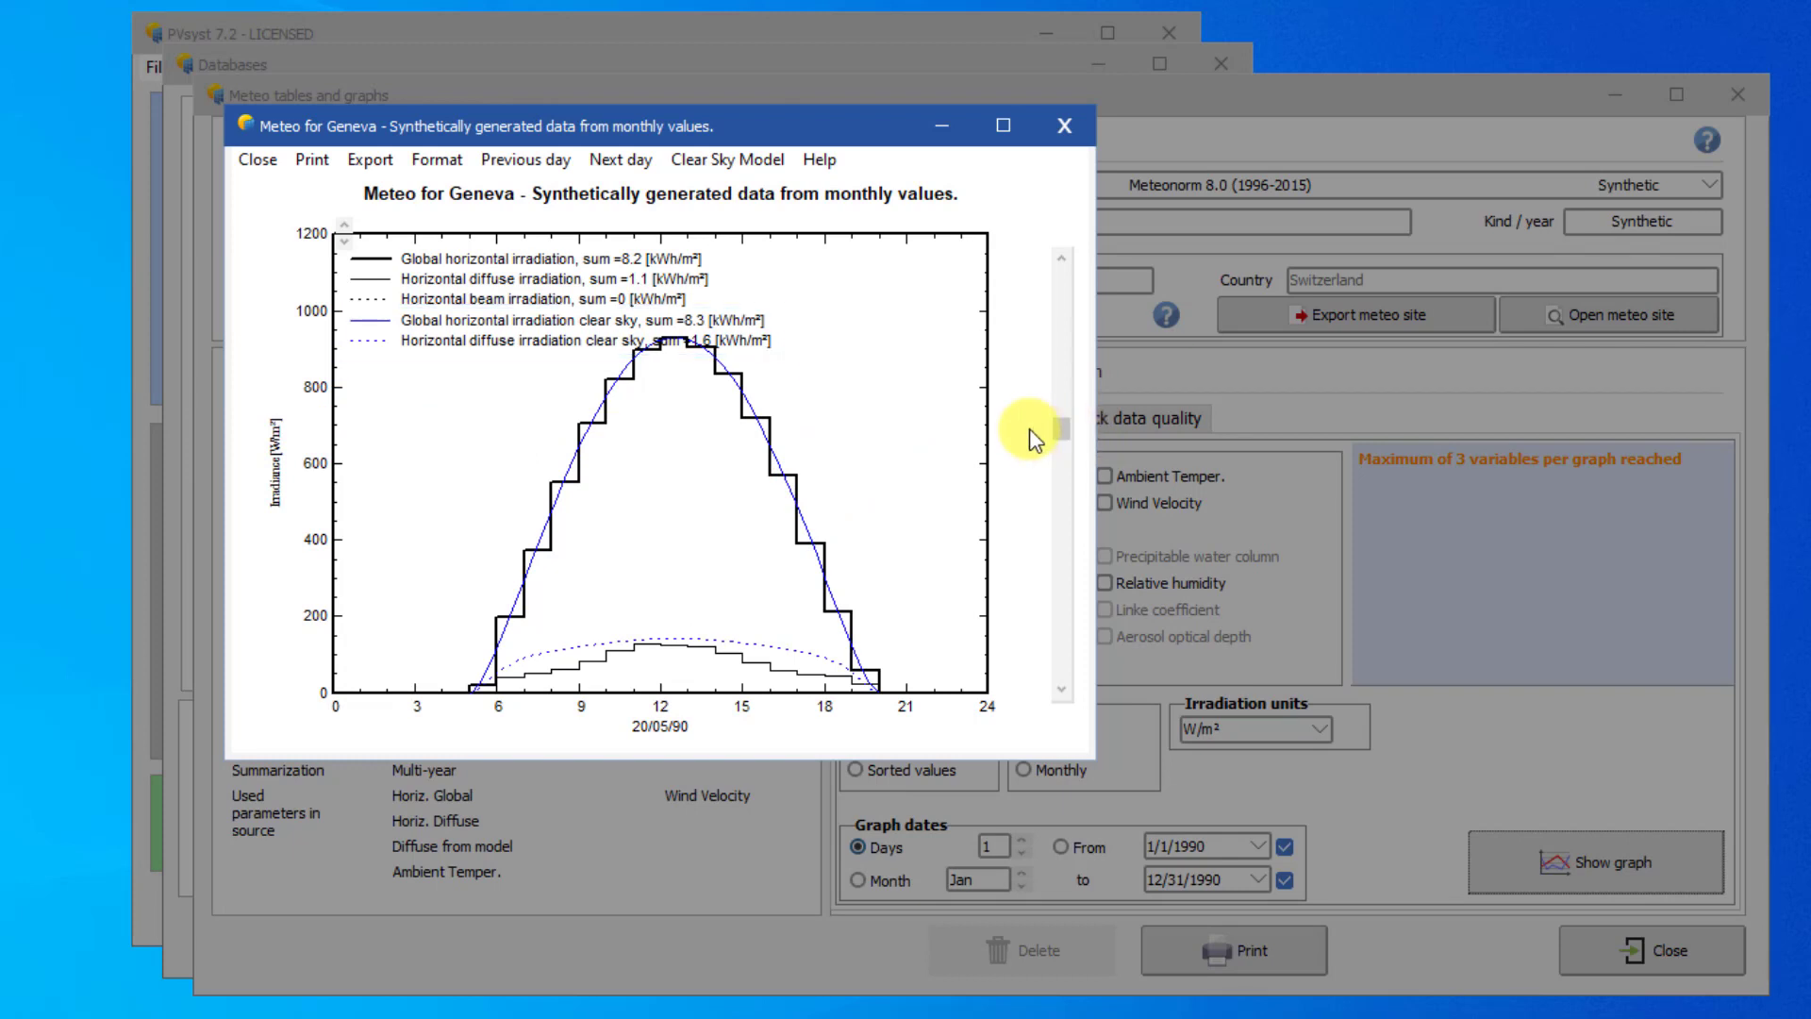
# Display the monthly Geneva irradiance table (1293.9 kWh/m² yearly) and check its Export options
pyautogui.click(1077, 144)
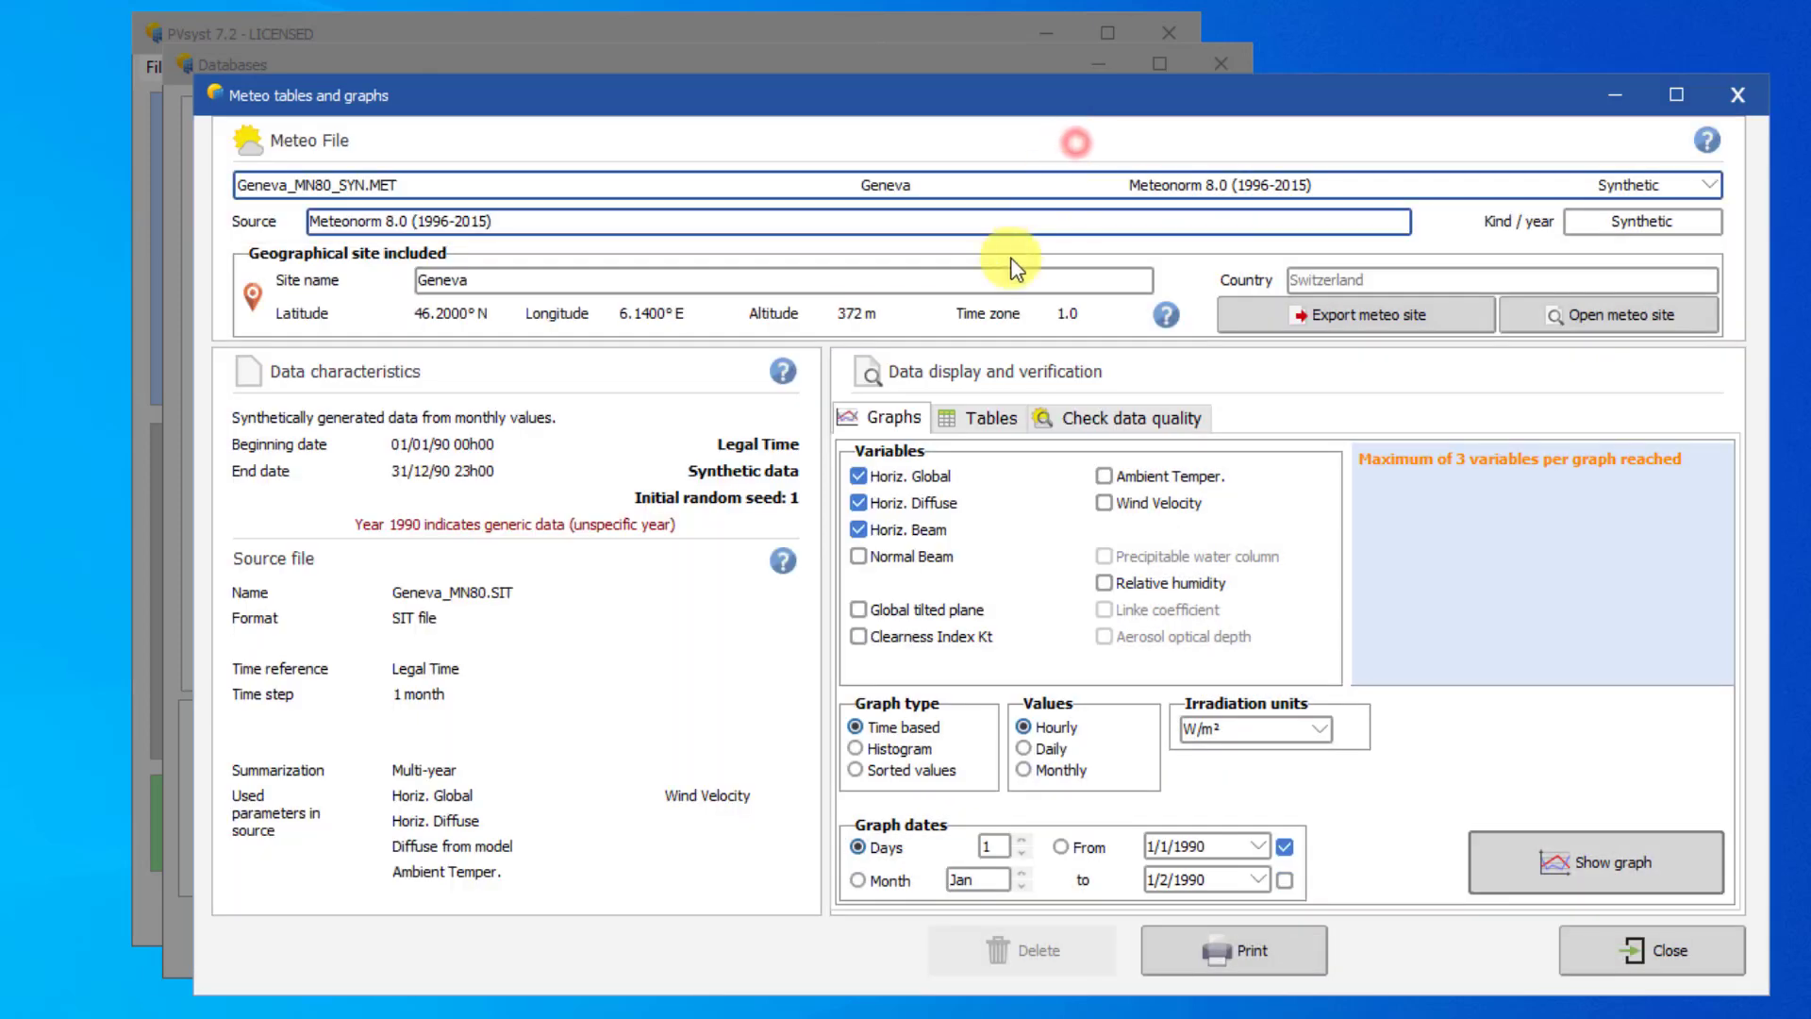
pyautogui.click(984, 418)
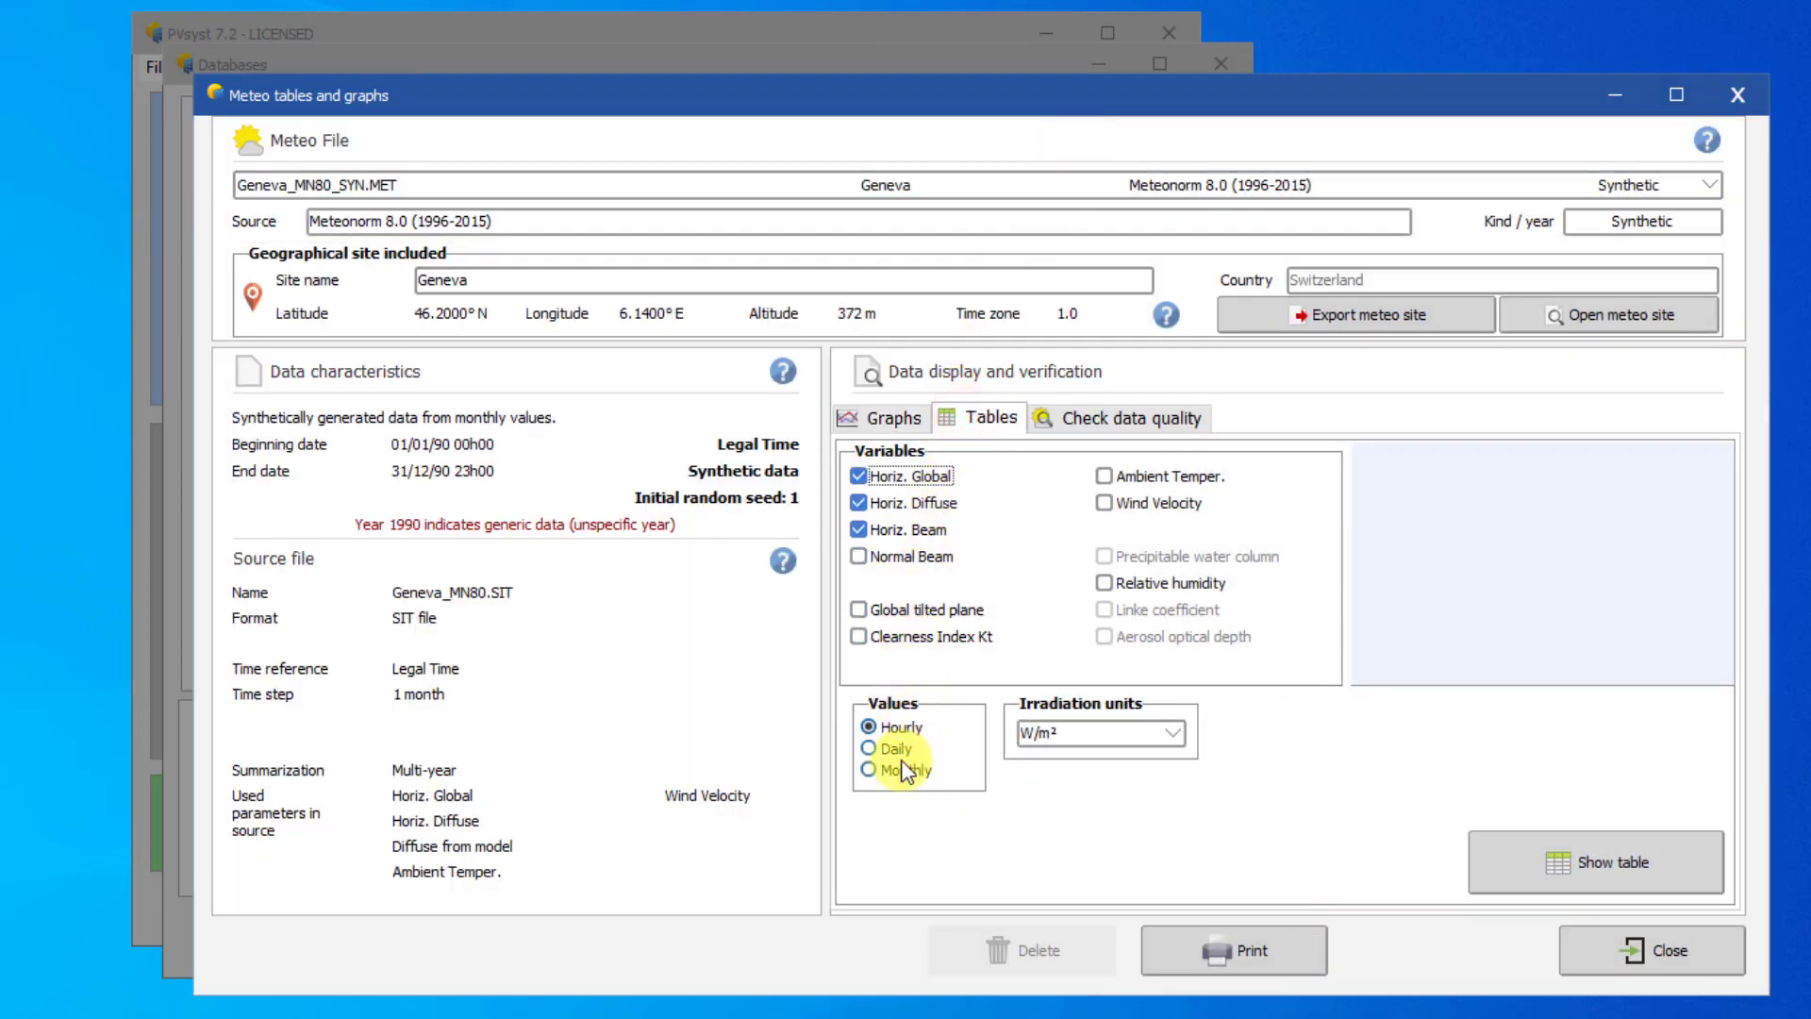
pyautogui.click(870, 769)
pyautogui.click(1539, 842)
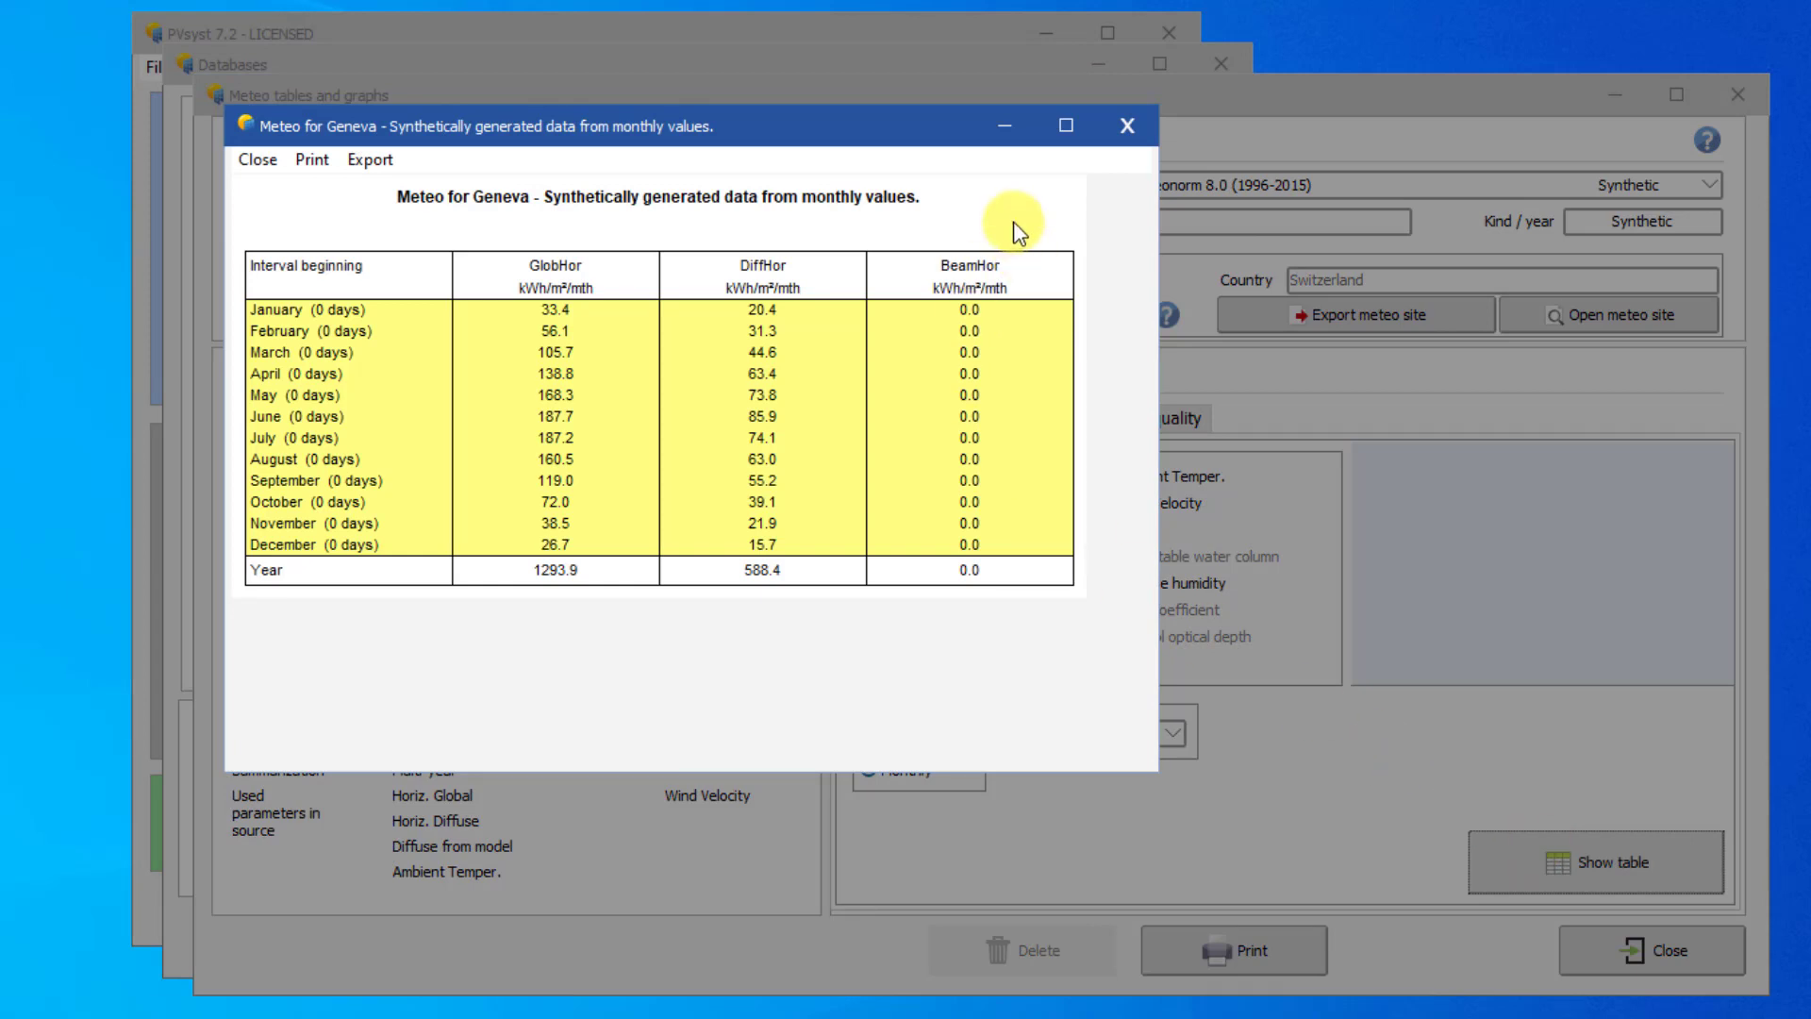
pyautogui.click(375, 160)
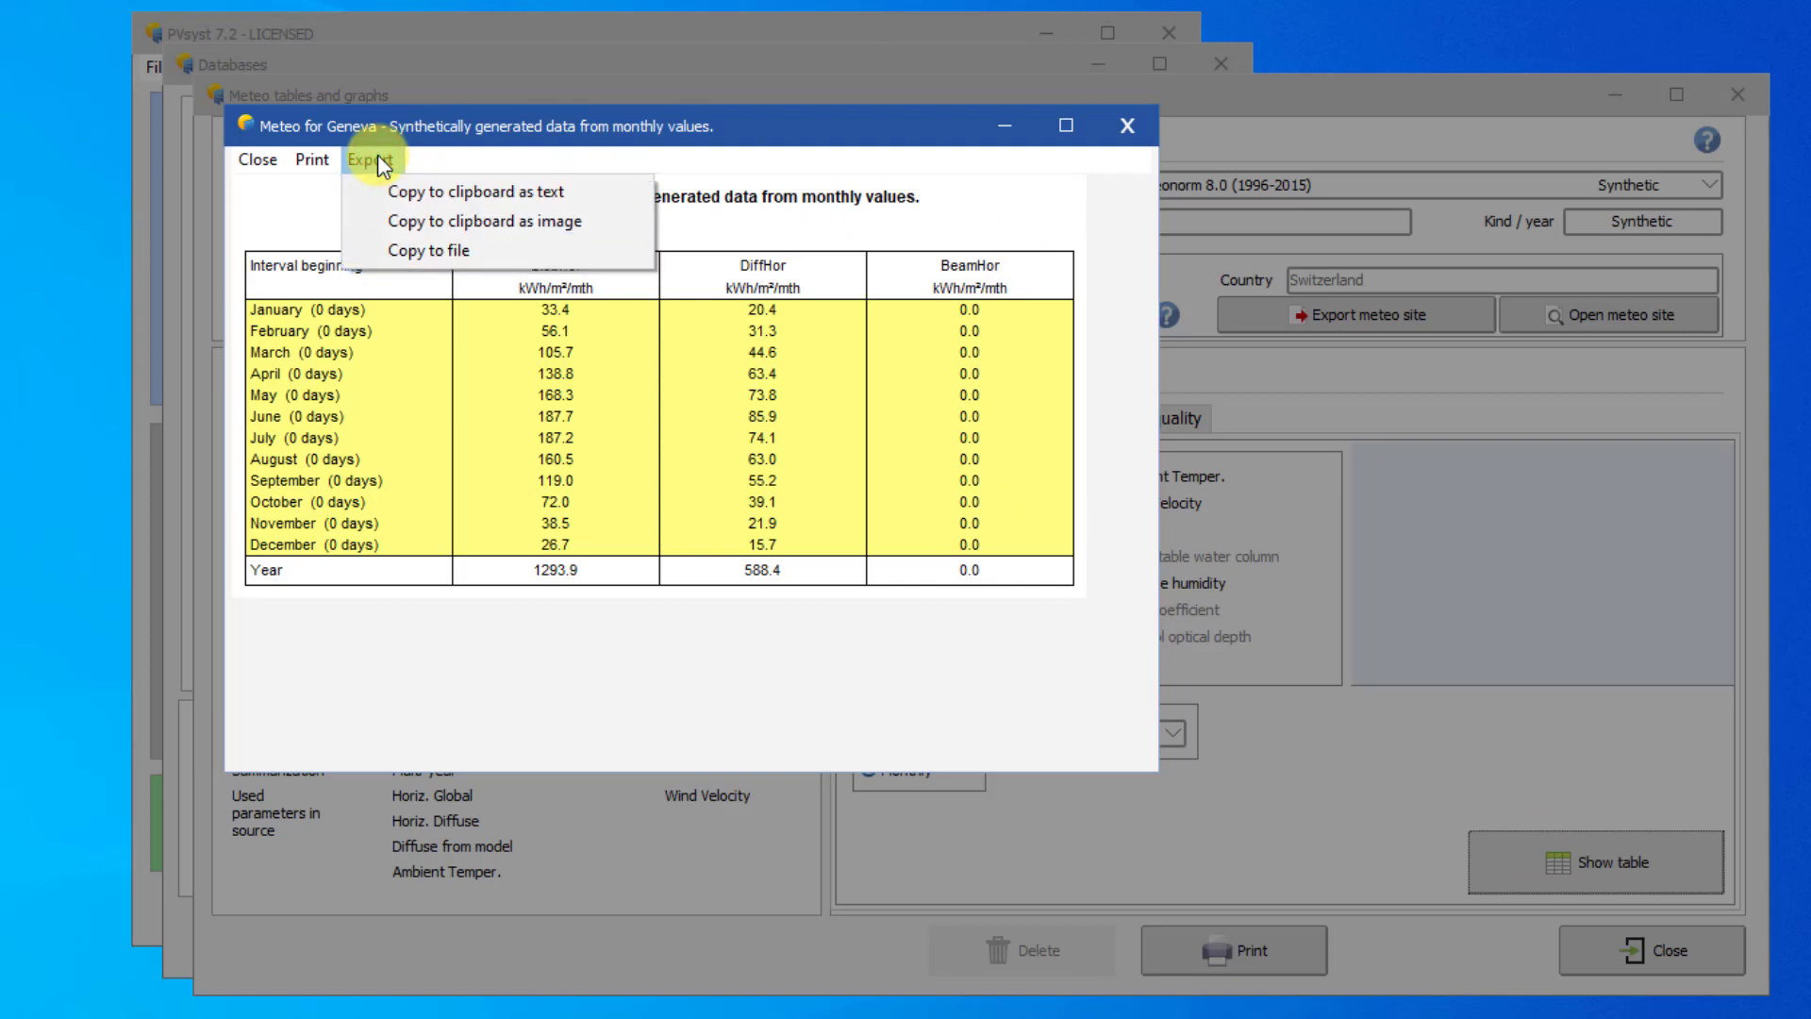
pyautogui.click(378, 154)
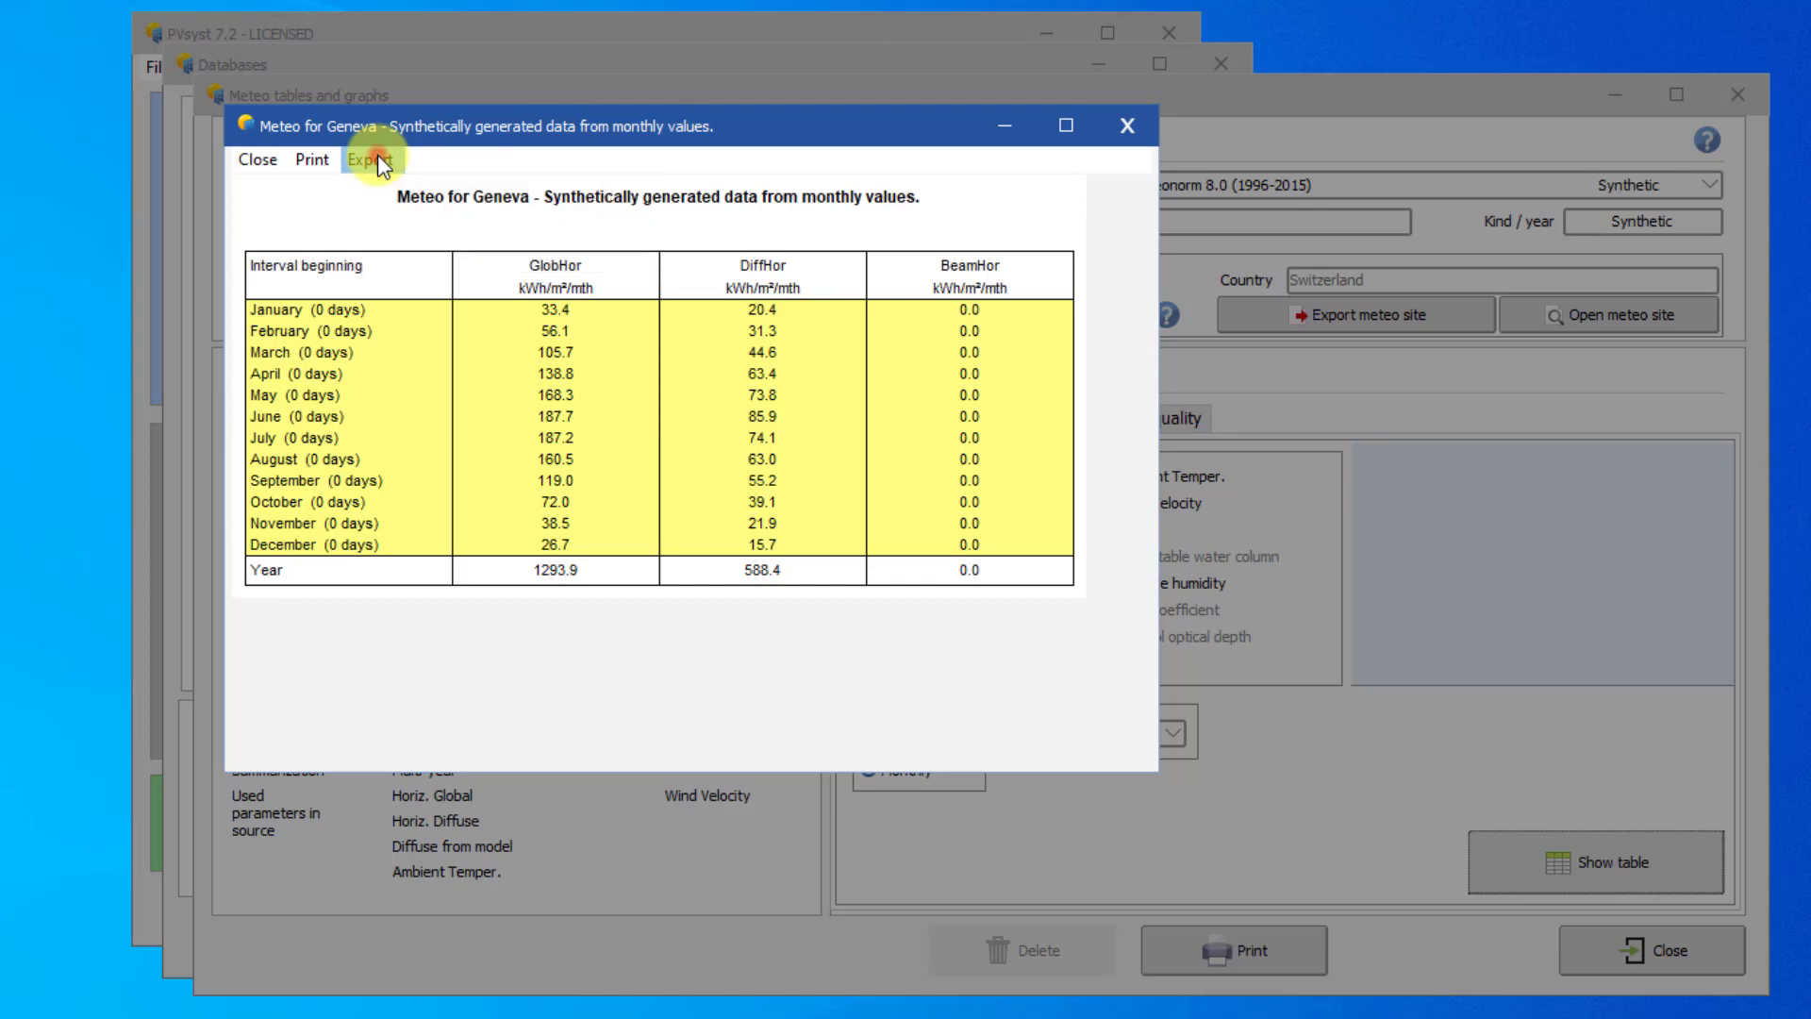
# Add global tilted plane irradiance to the monthly table and generate it
pyautogui.click(1126, 124)
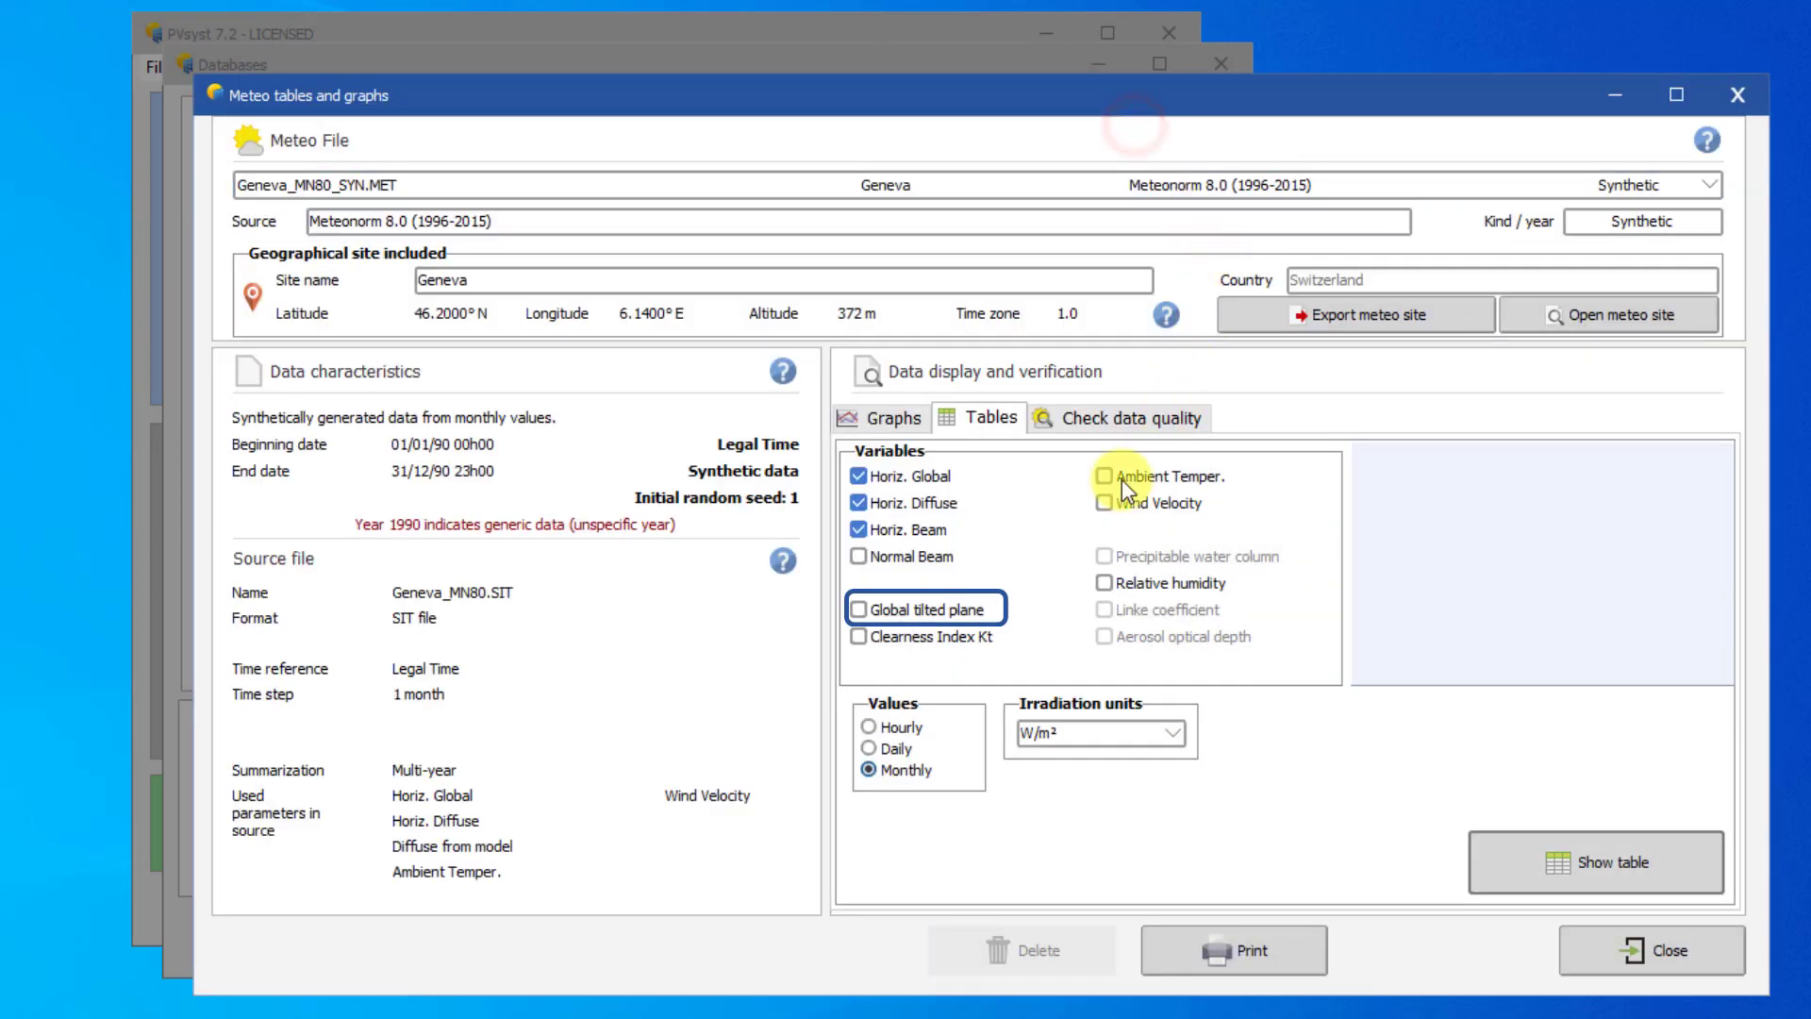
pyautogui.click(907, 609)
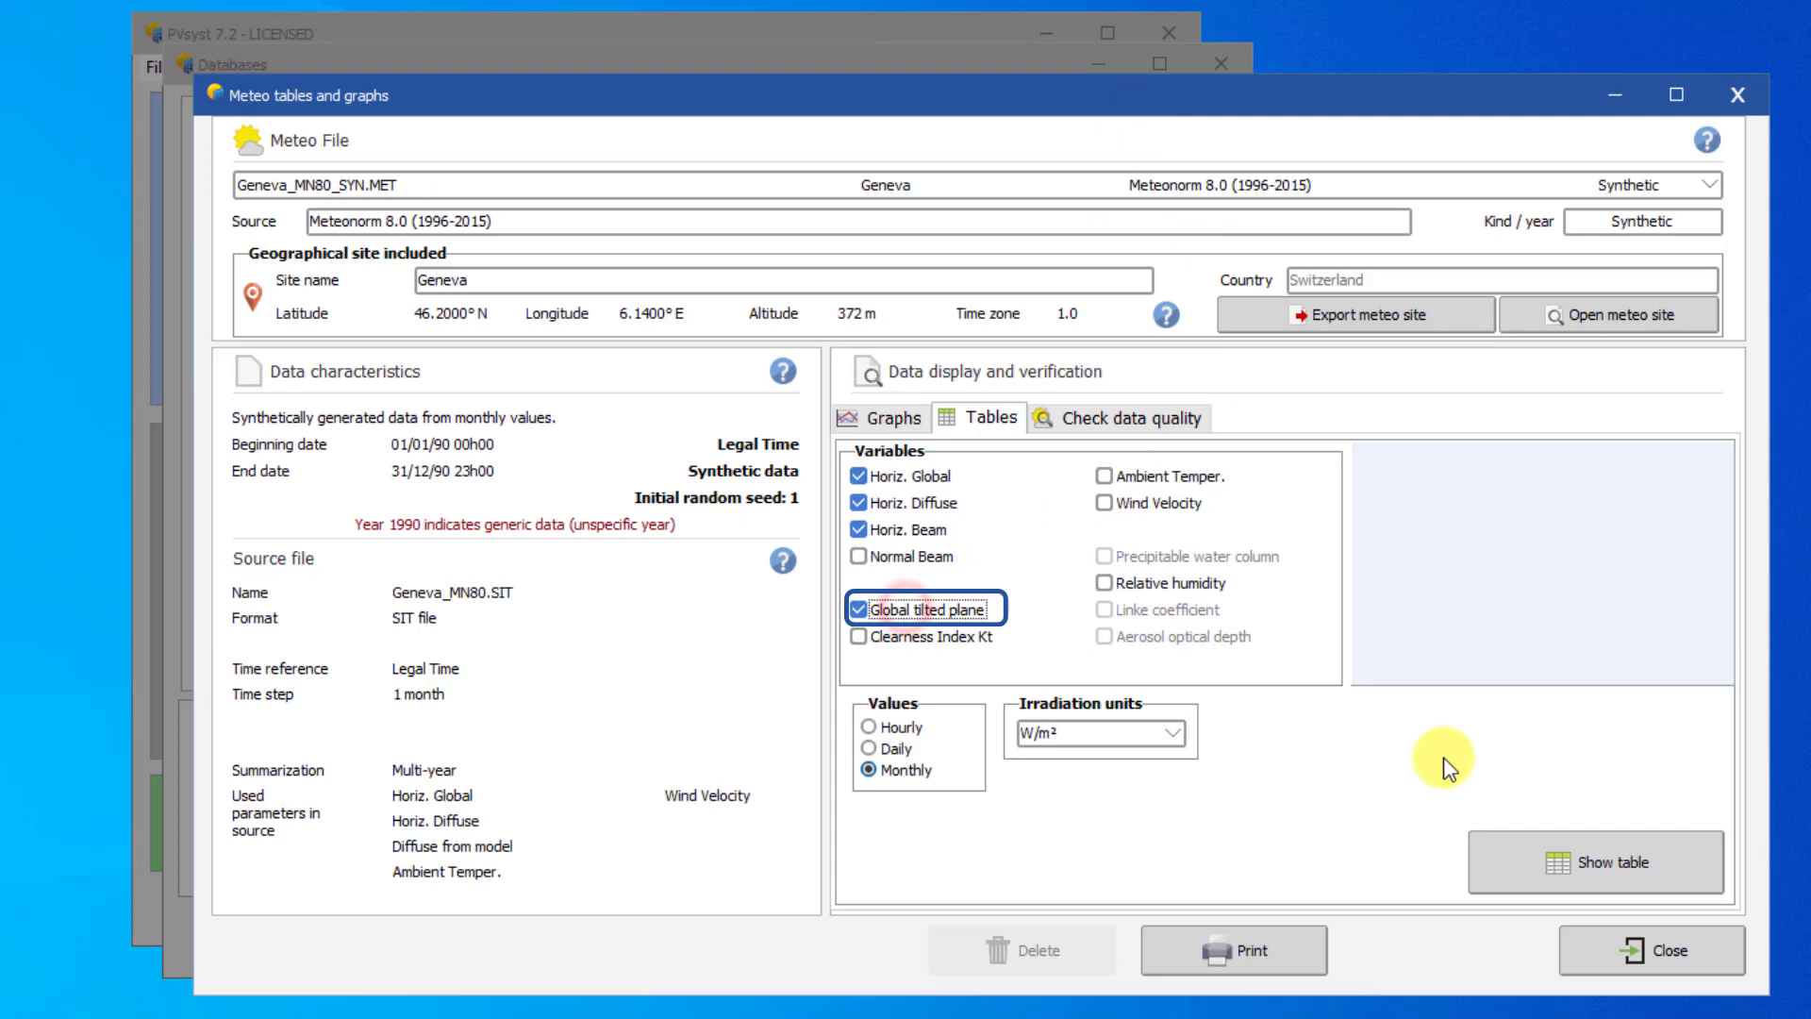
pyautogui.click(1544, 854)
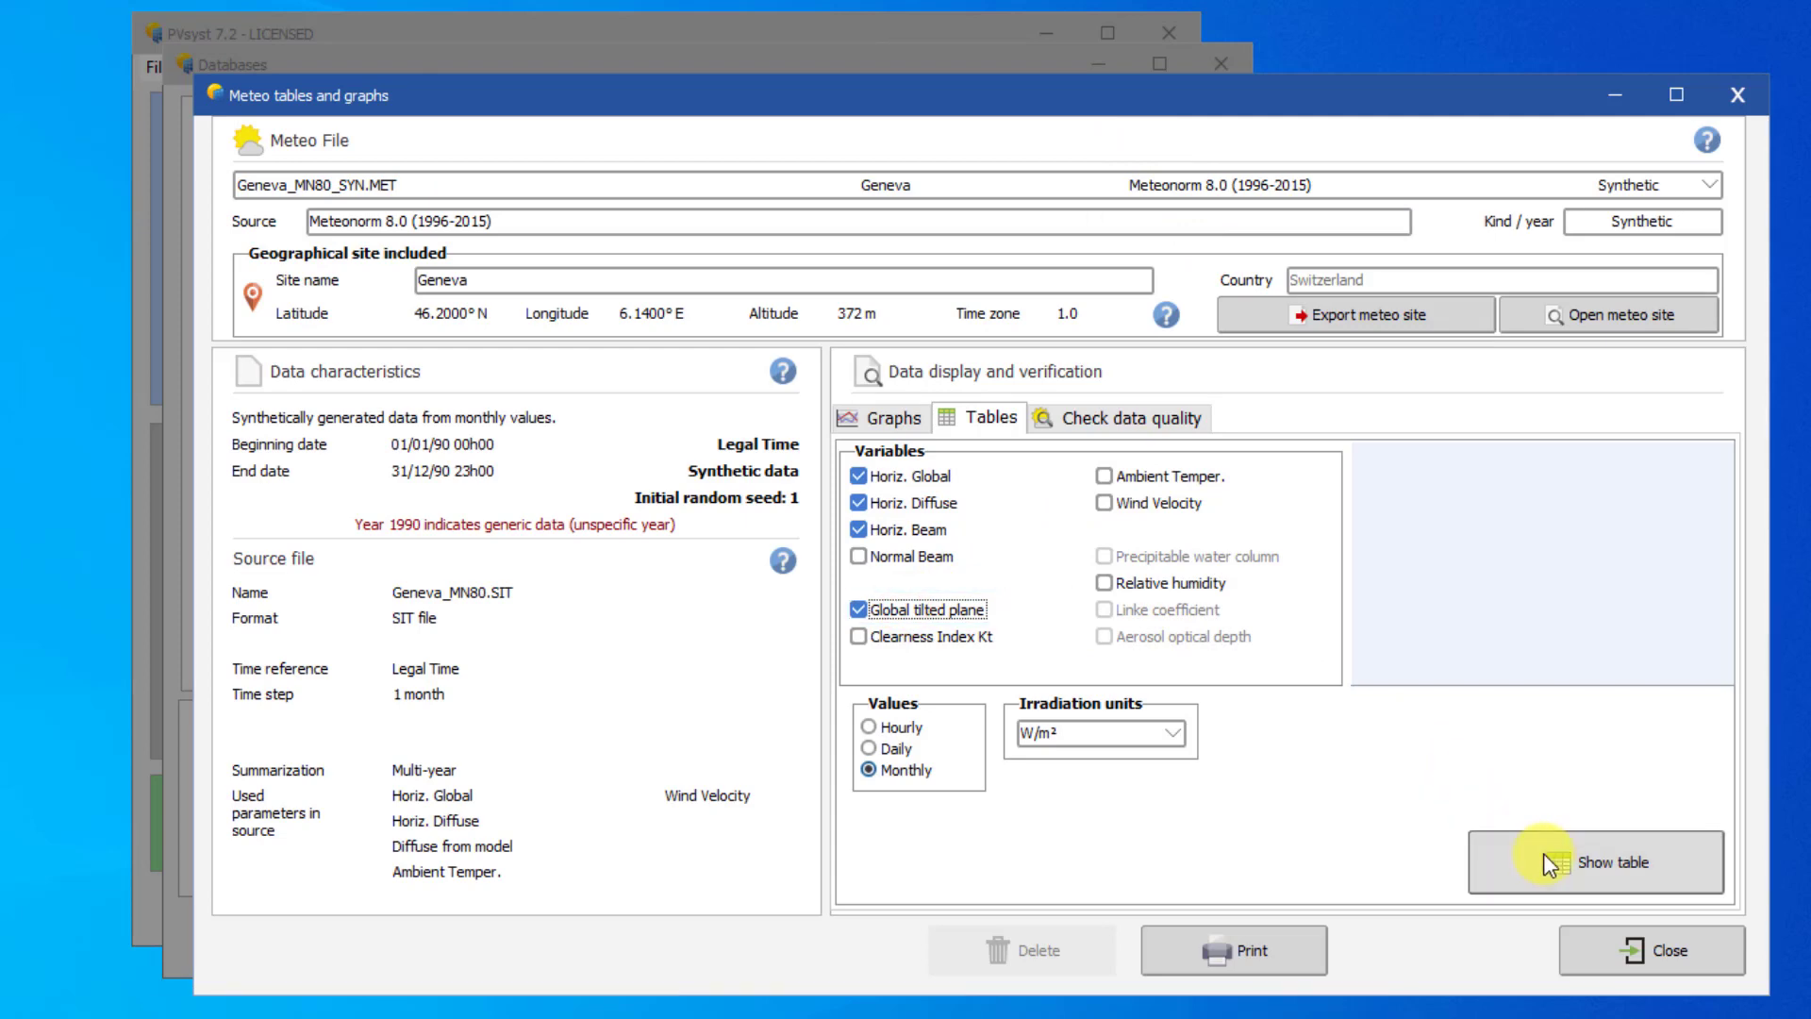
pyautogui.click(1544, 854)
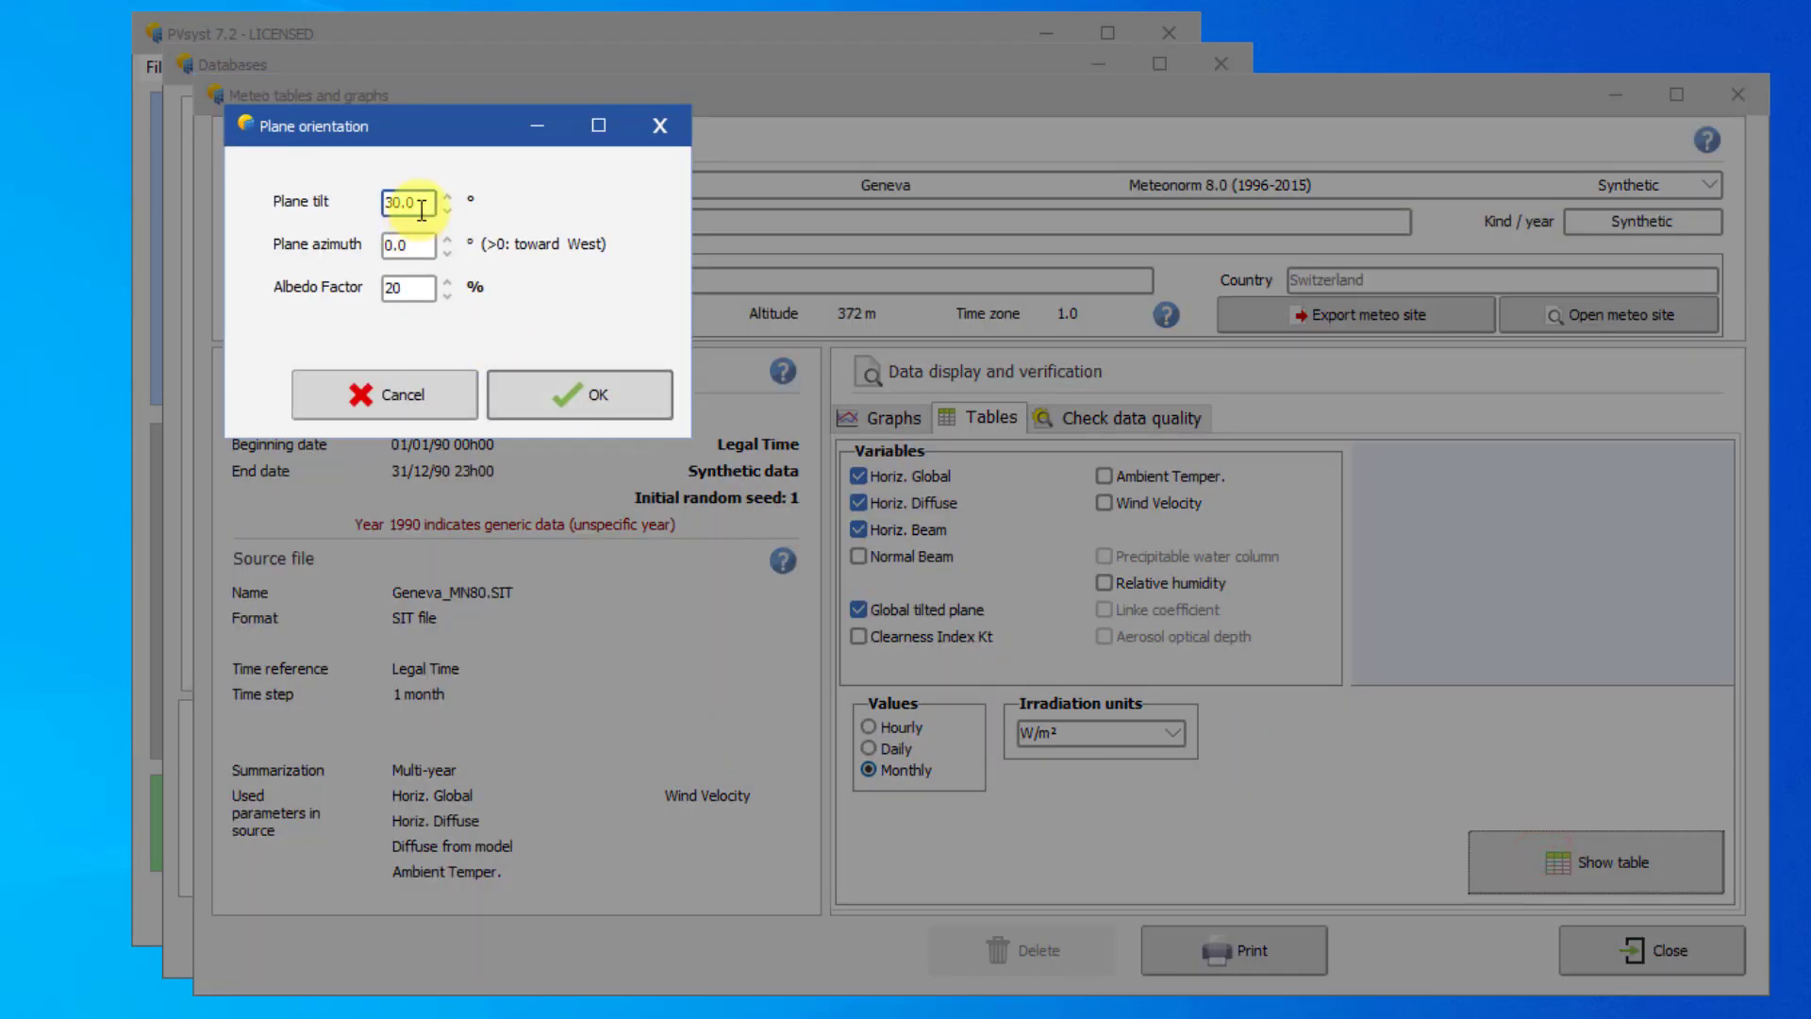
# Set the plane to tilt 25°, azimuth 15°, albedo 0.10 and review the 1464.2 kWh/m² table
pyautogui.doubleClick(410, 203)
pyautogui.write('25')
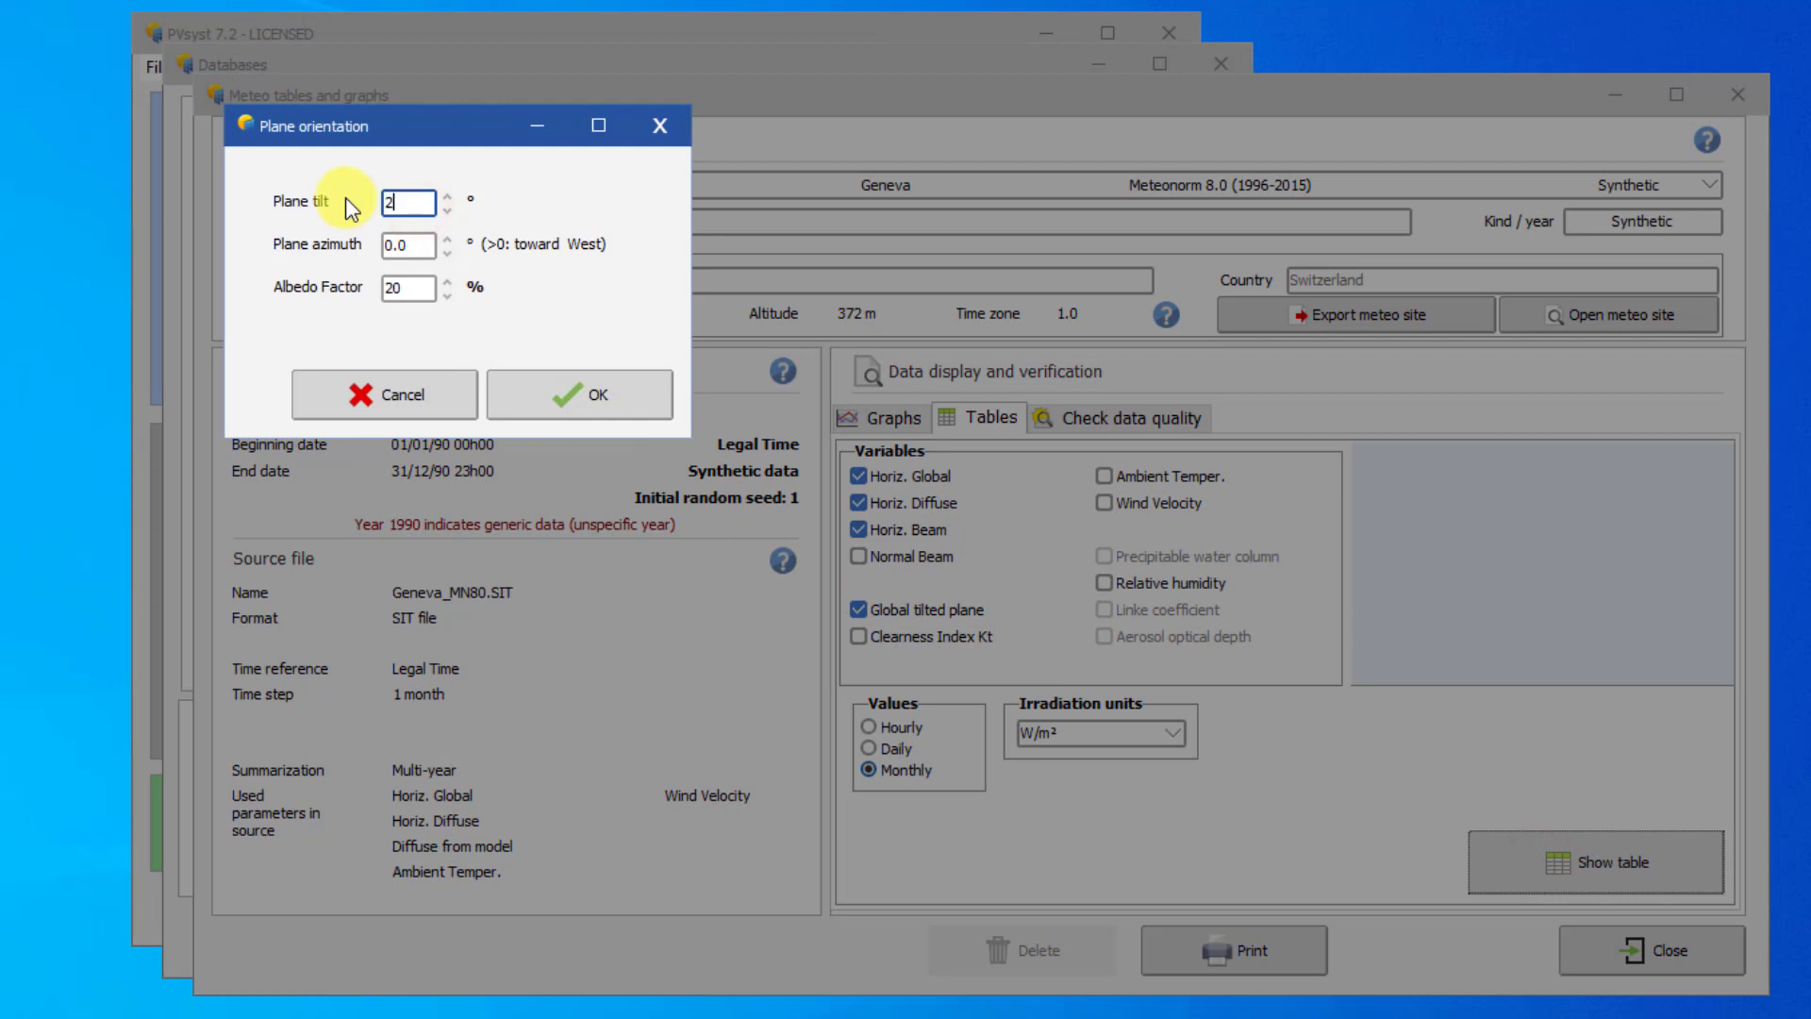
pyautogui.write('5.0')
pyautogui.doubleClick(411, 245)
pyautogui.write('15')
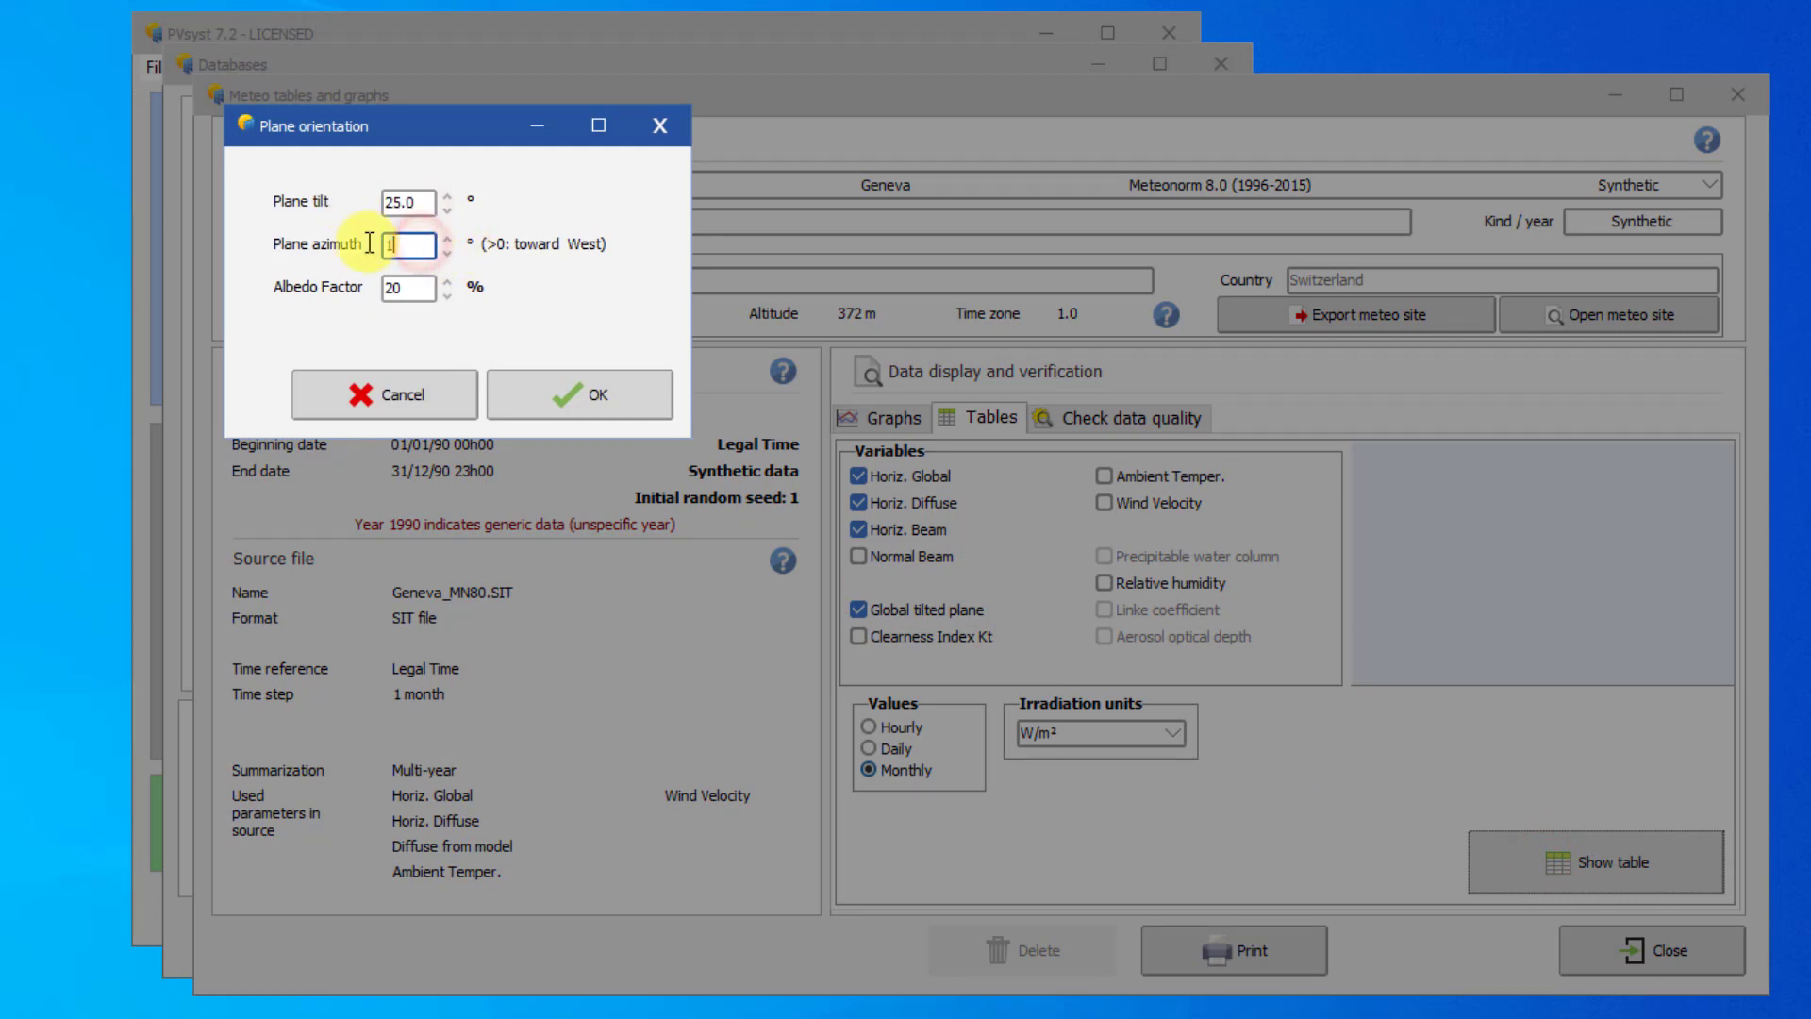
pyautogui.doubleClick(407, 287)
pyautogui.write('10')
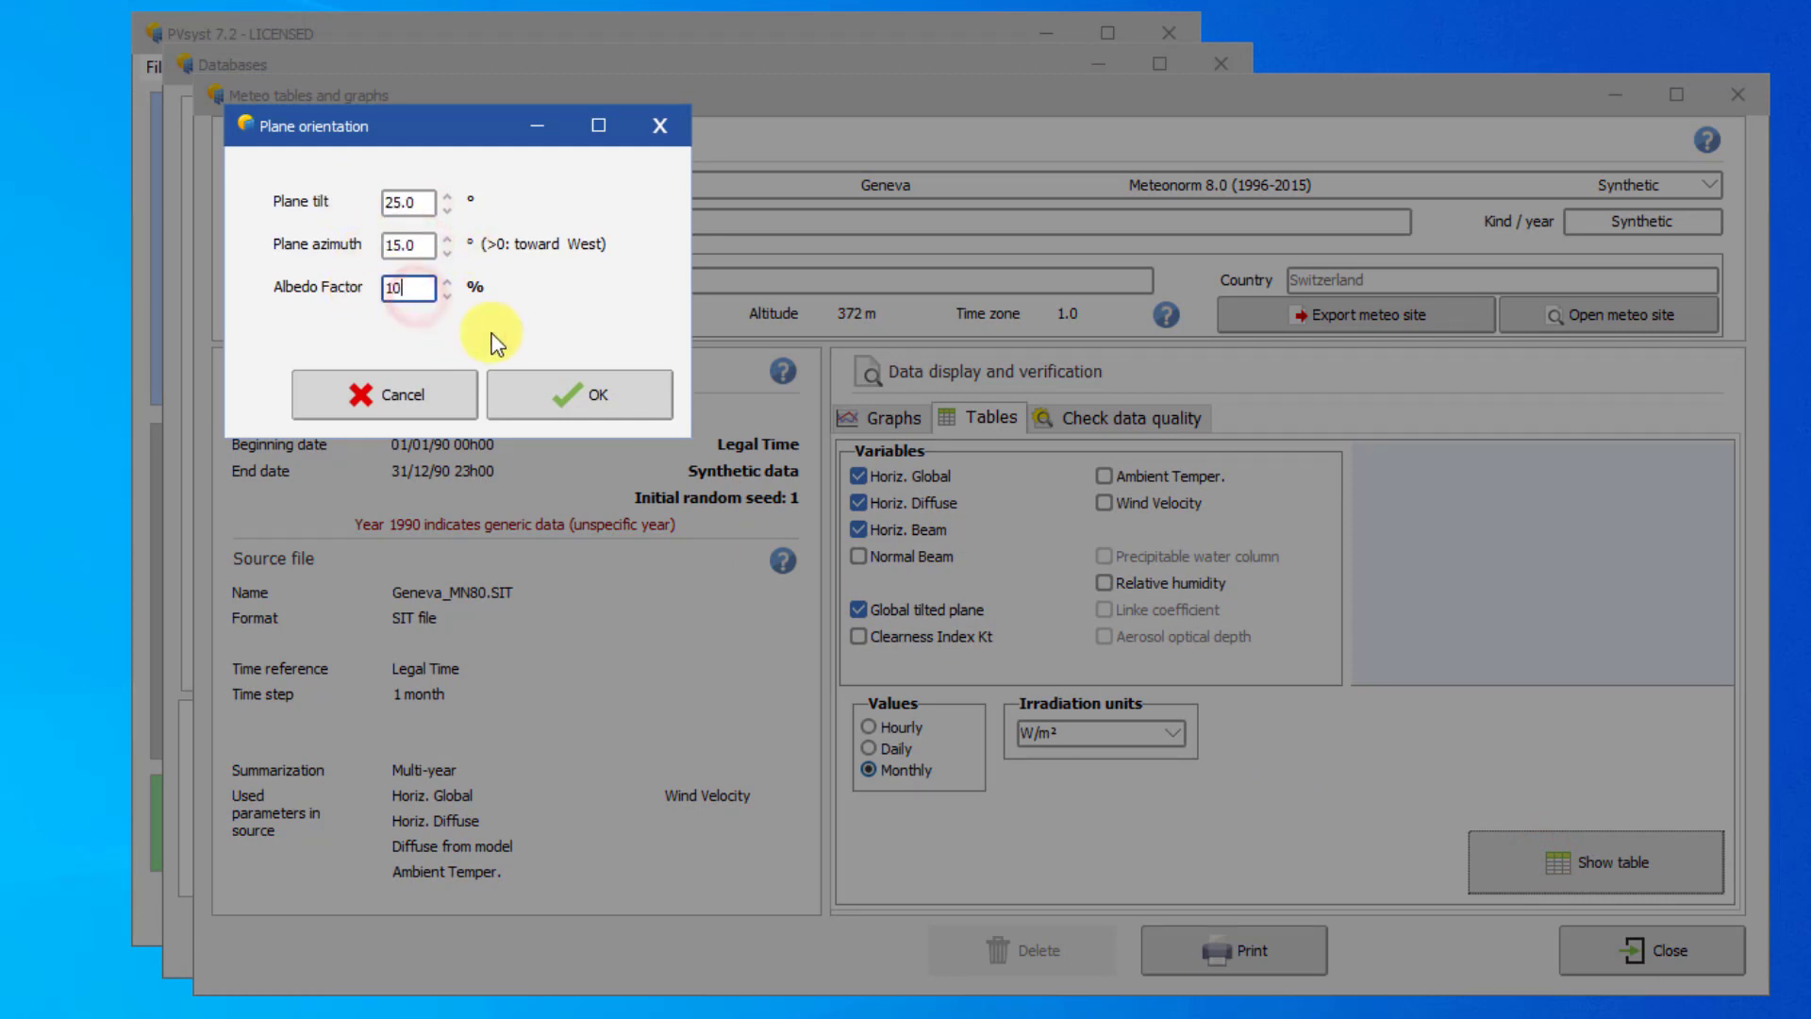
pyautogui.click(564, 391)
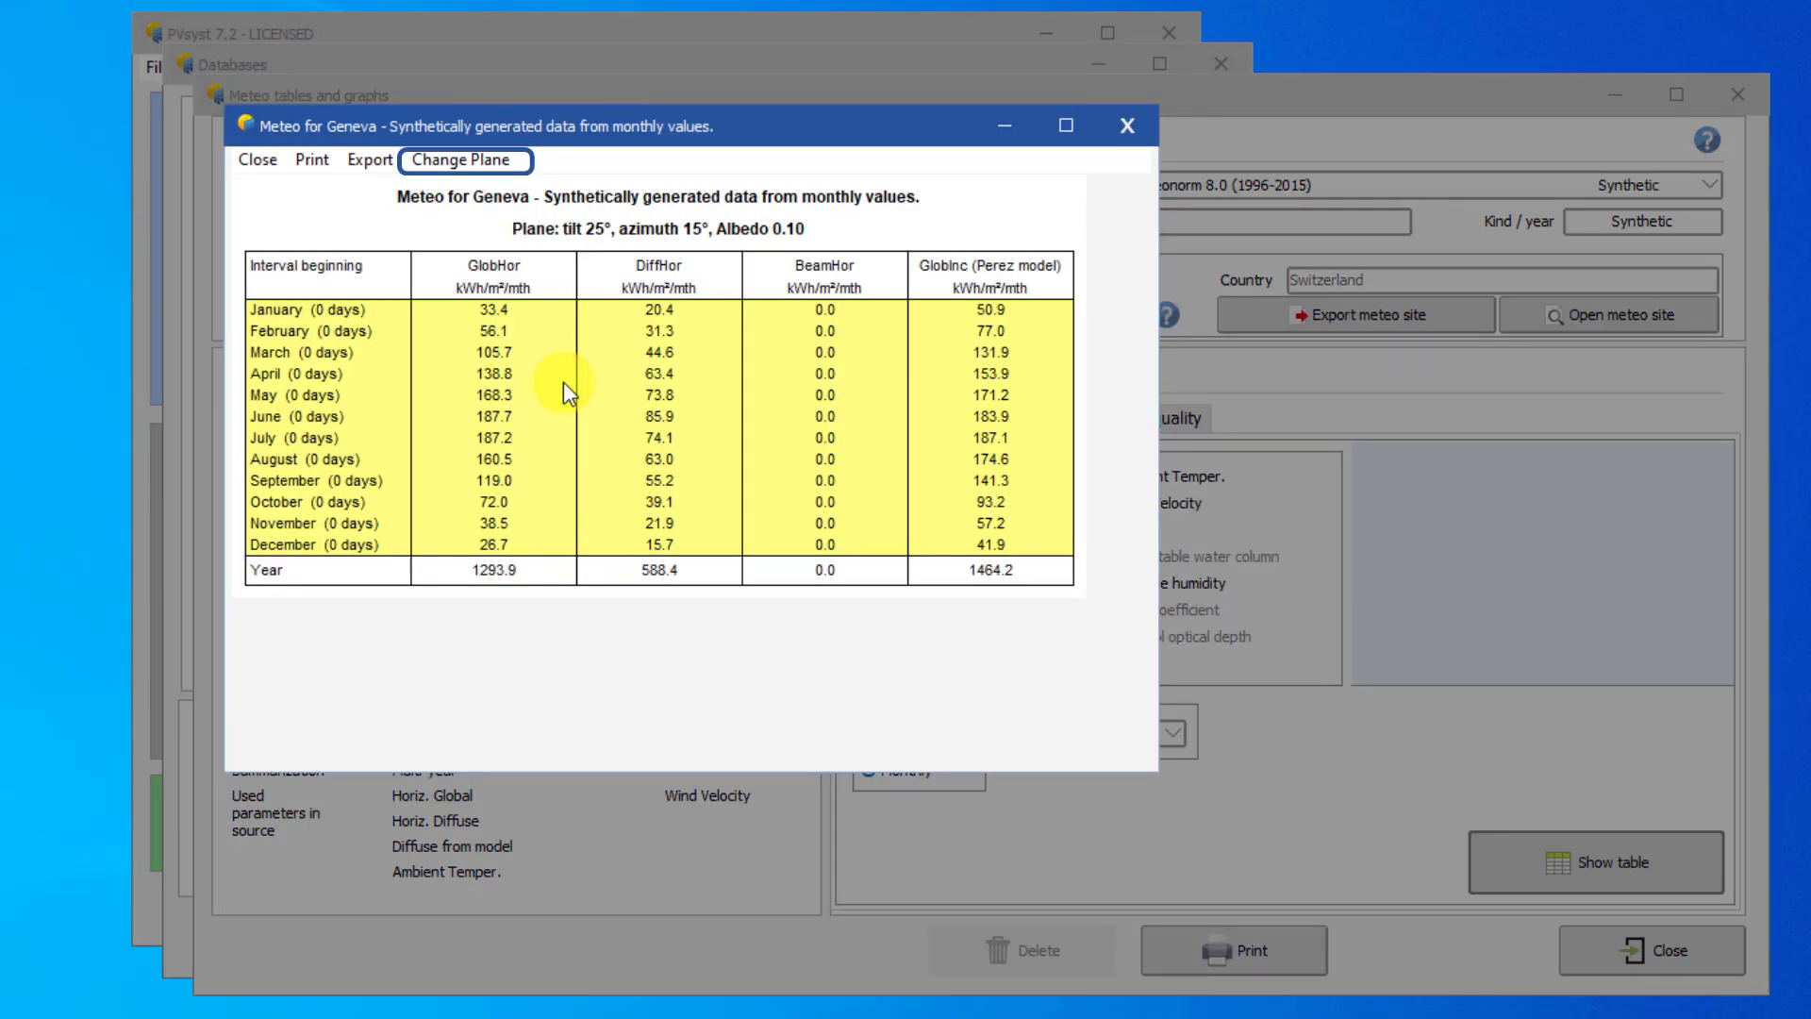
pyautogui.click(466, 158)
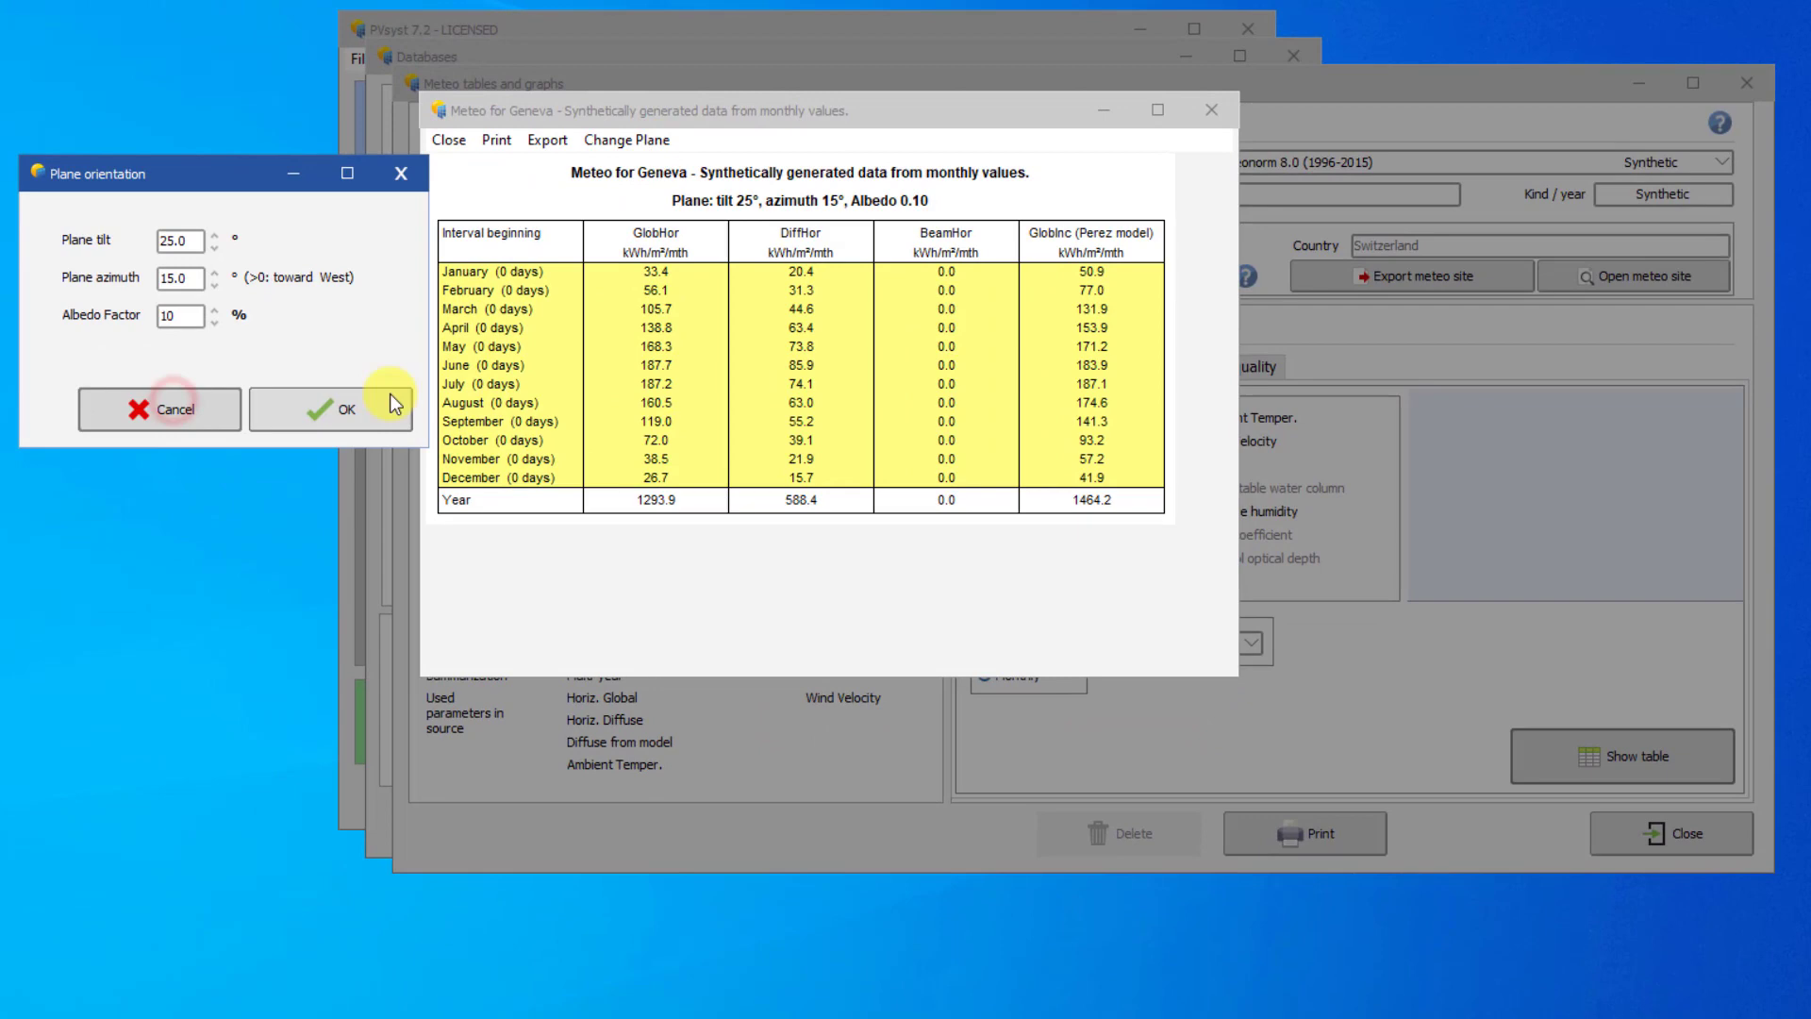
pyautogui.click(324, 411)
pyautogui.click(1207, 120)
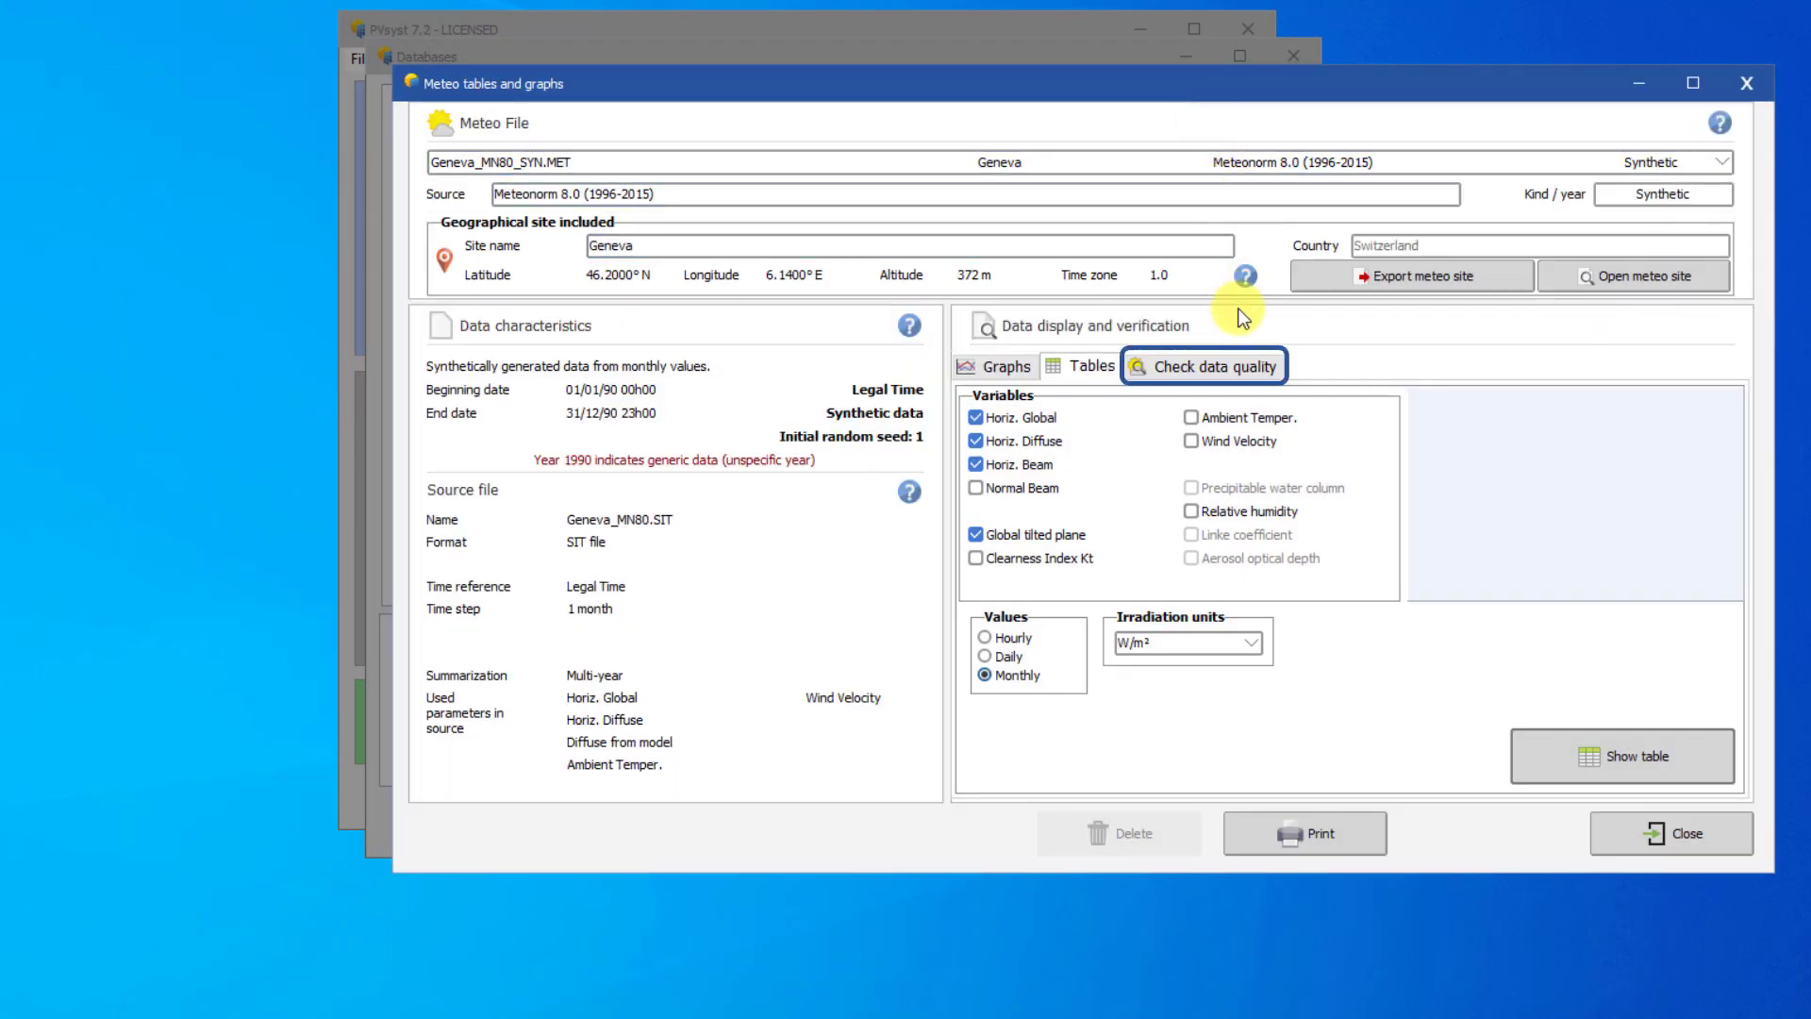
# Open the Check data quality tab for the Geneva meteo file
pyautogui.click(1217, 367)
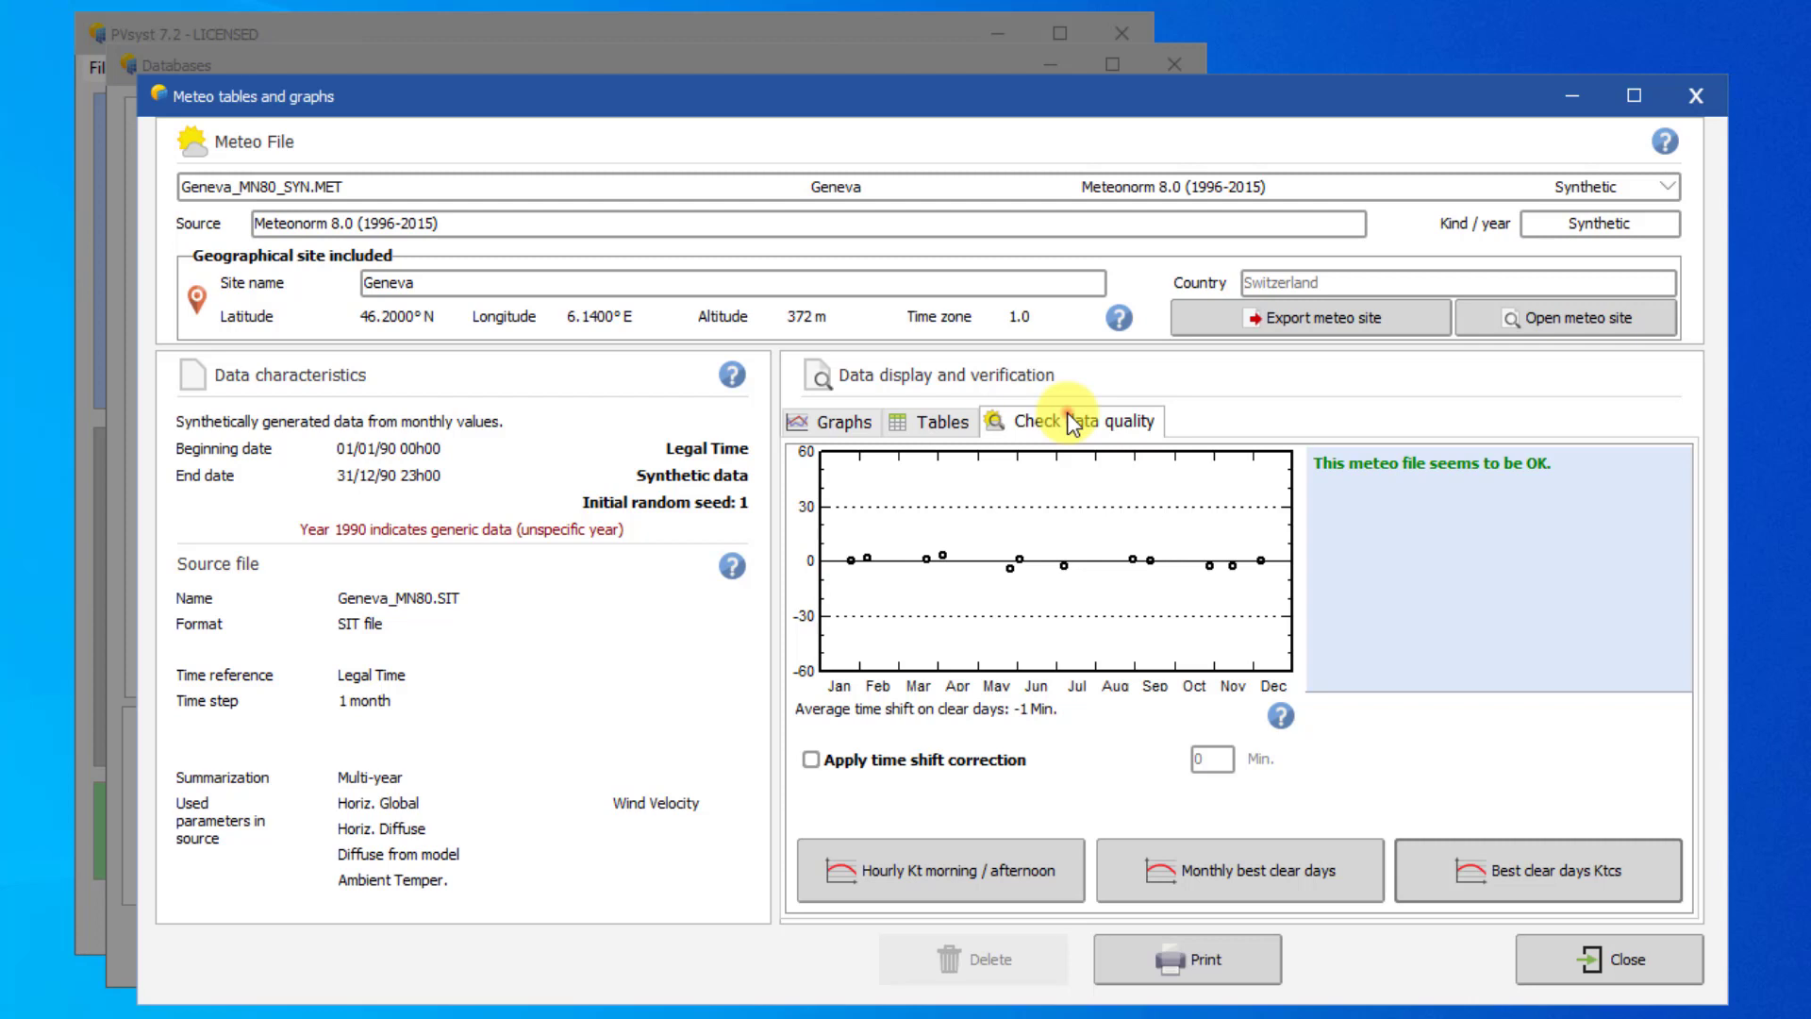
# Enable time shift correction, try a 20-minute shift, then set it back to 0 minutes
pyautogui.click(810, 760)
pyautogui.click(1210, 760)
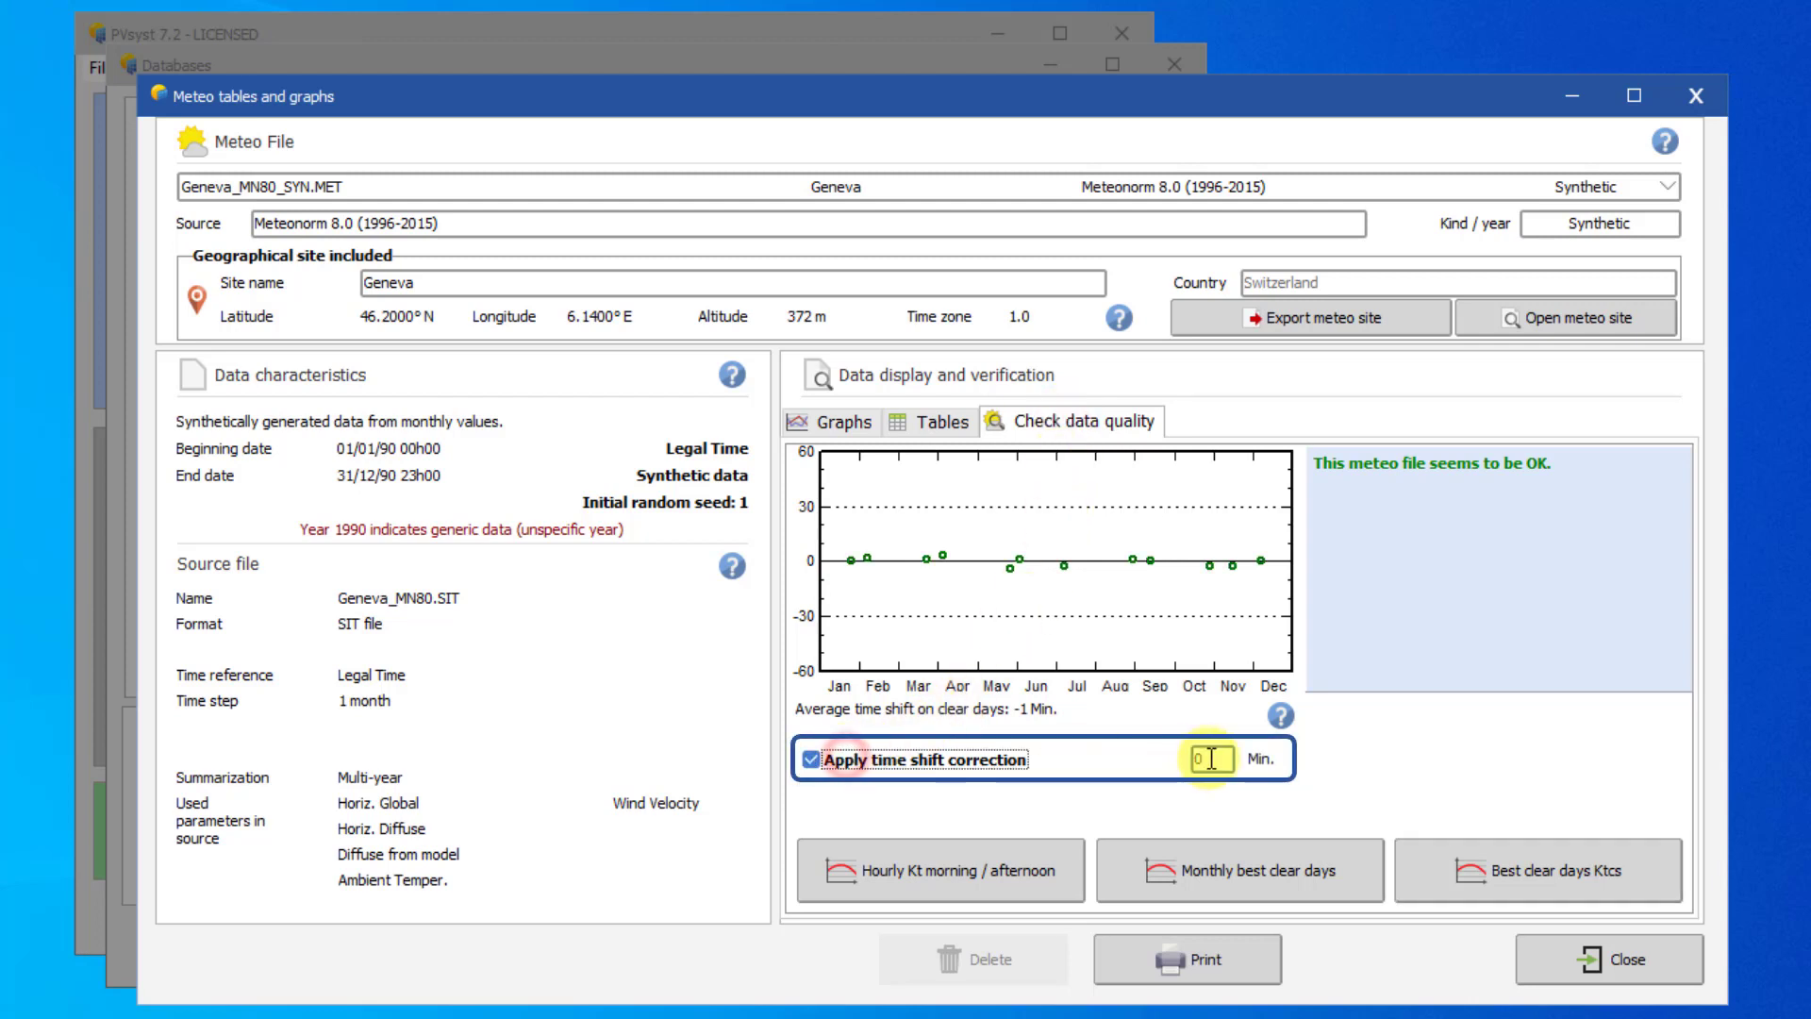
pyautogui.doubleClick(1210, 760)
pyautogui.write('20')
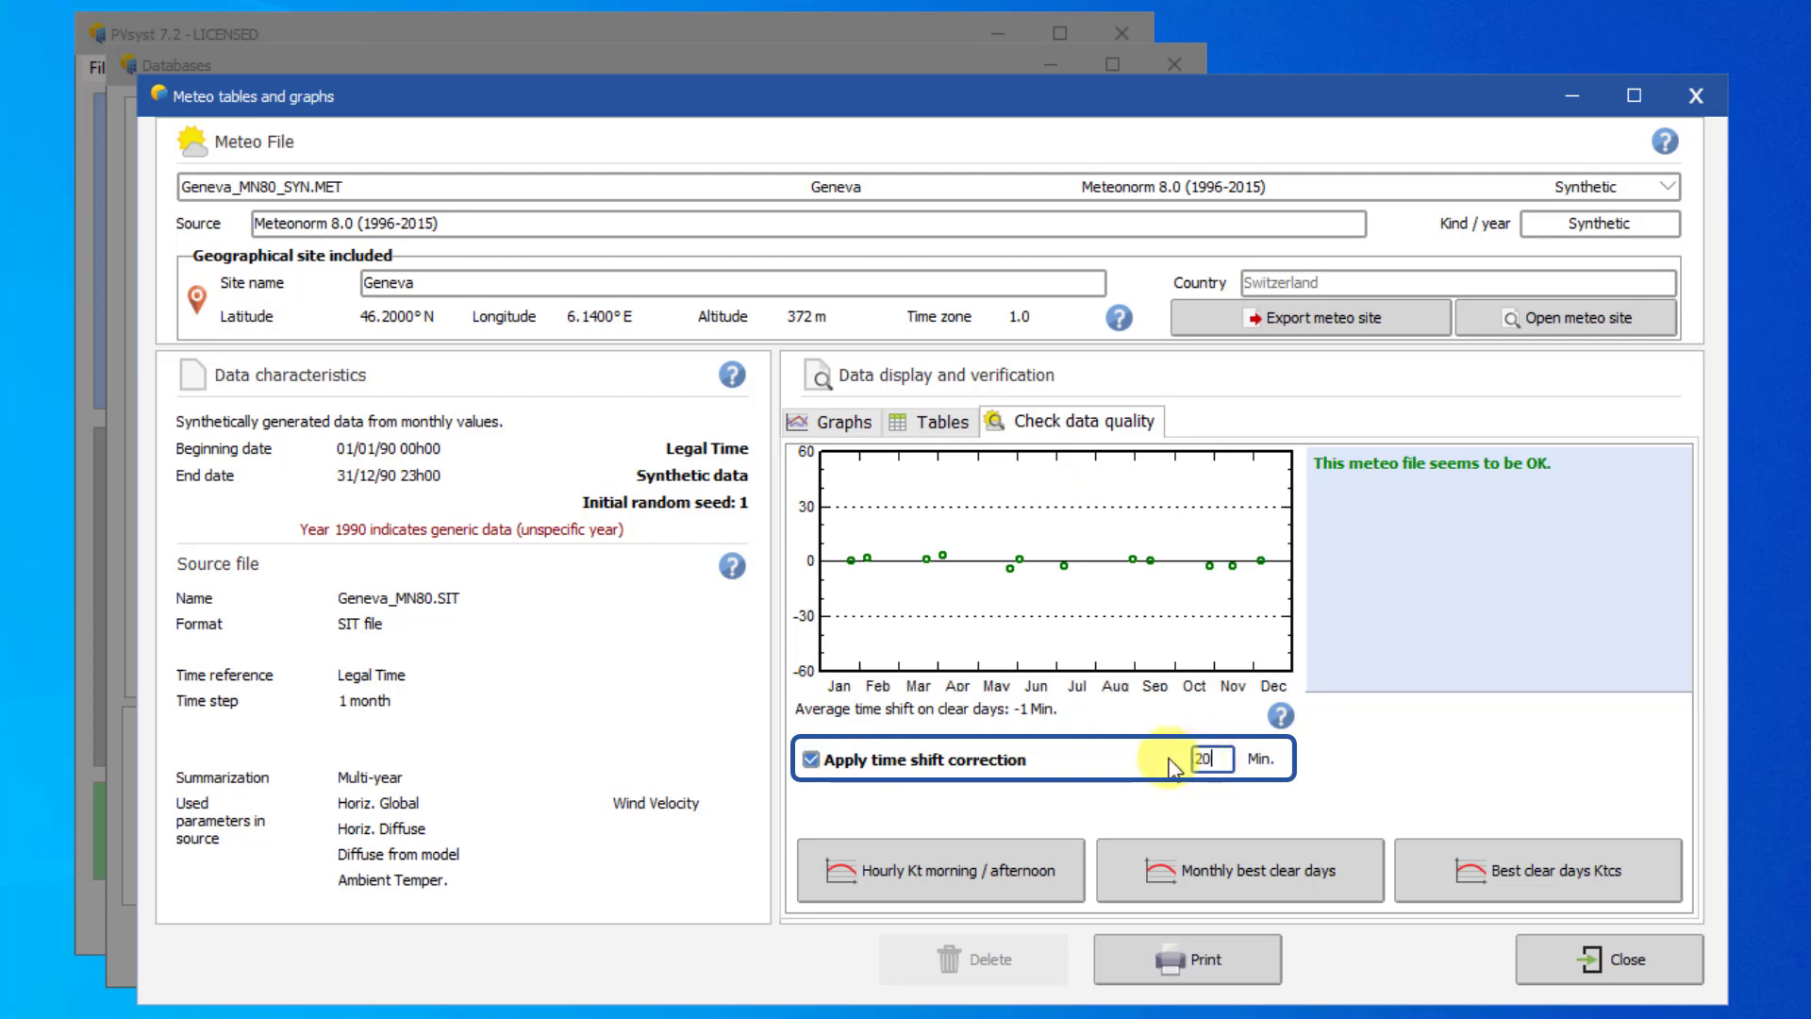
pyautogui.press('Return')
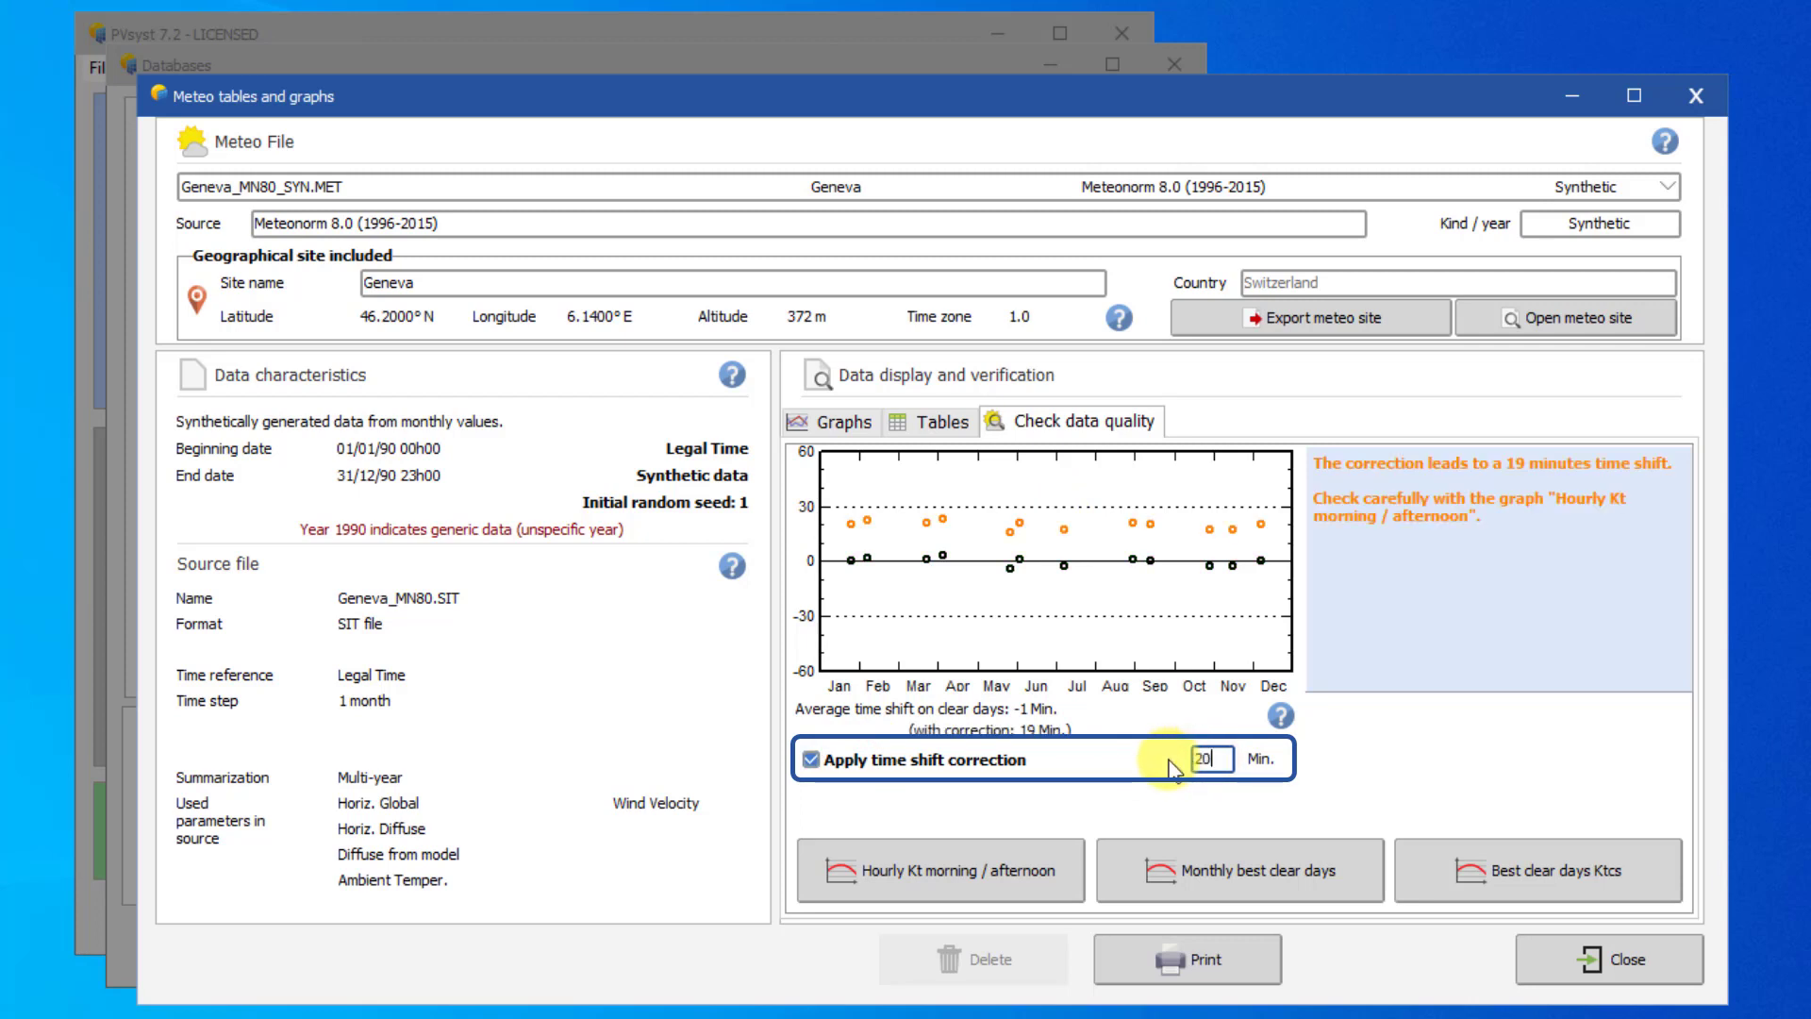
pyautogui.doubleClick(1205, 759)
pyautogui.write('0')
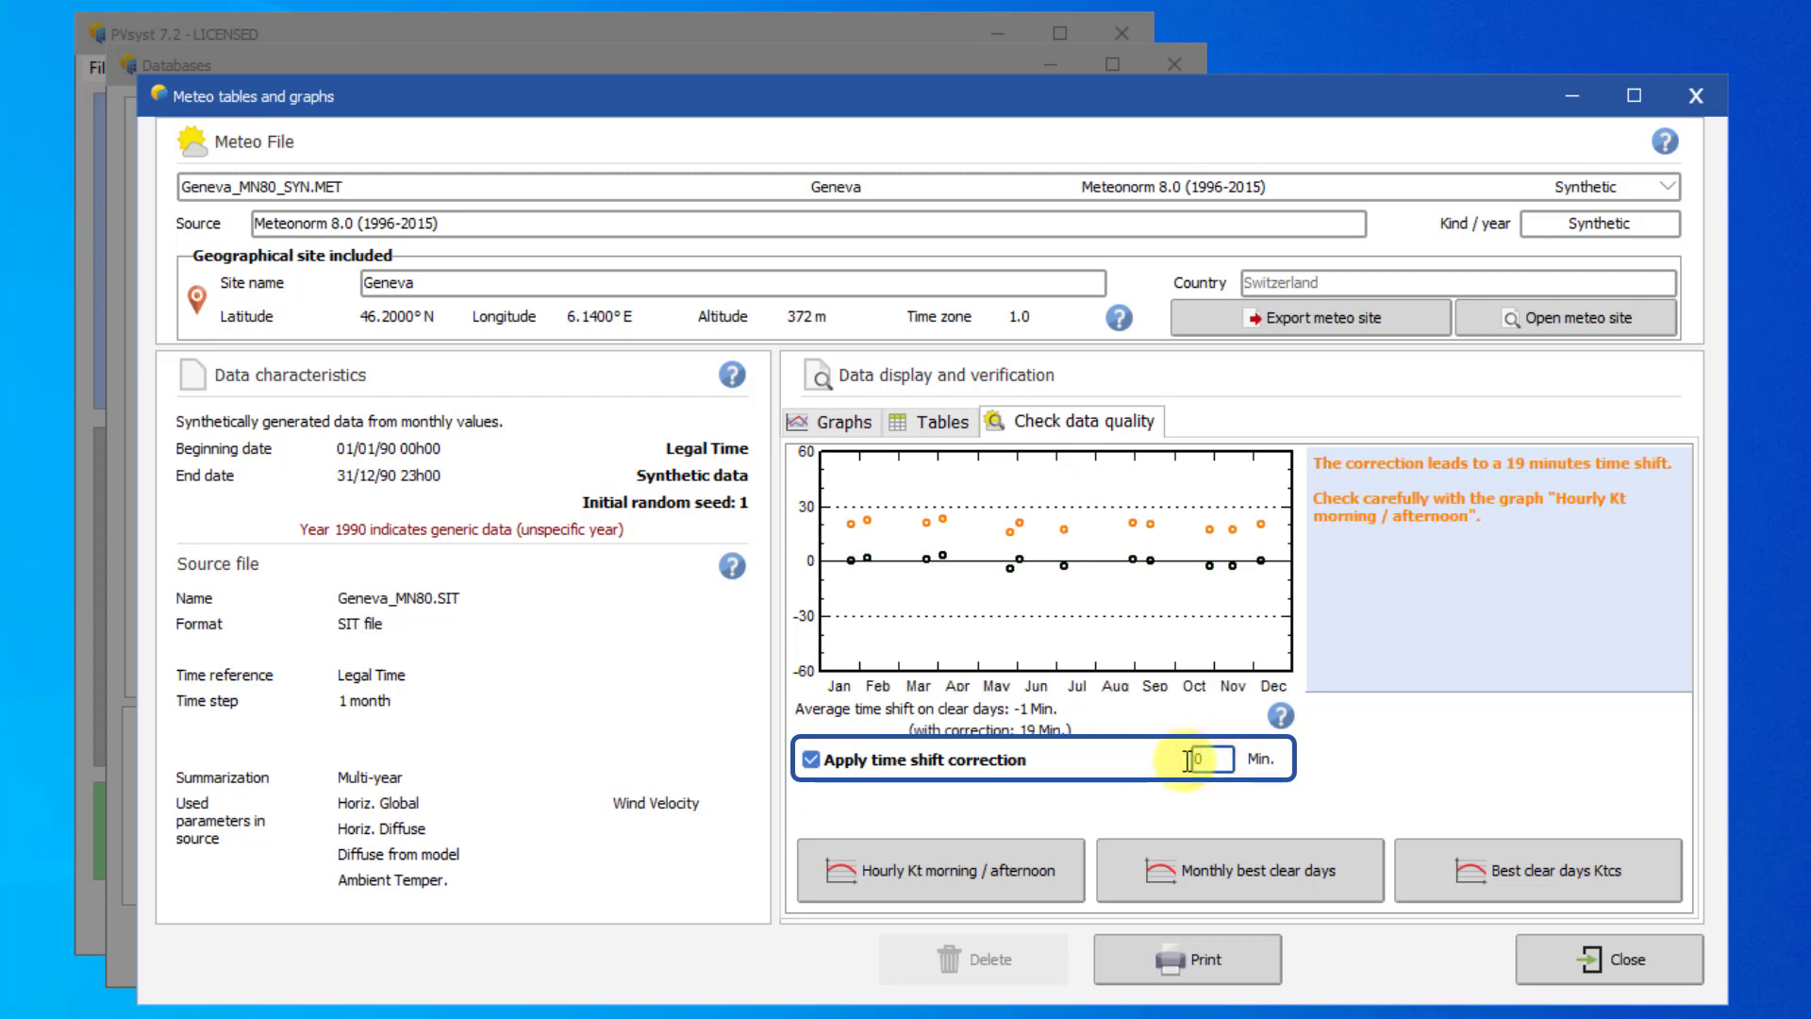
pyautogui.press('Return')
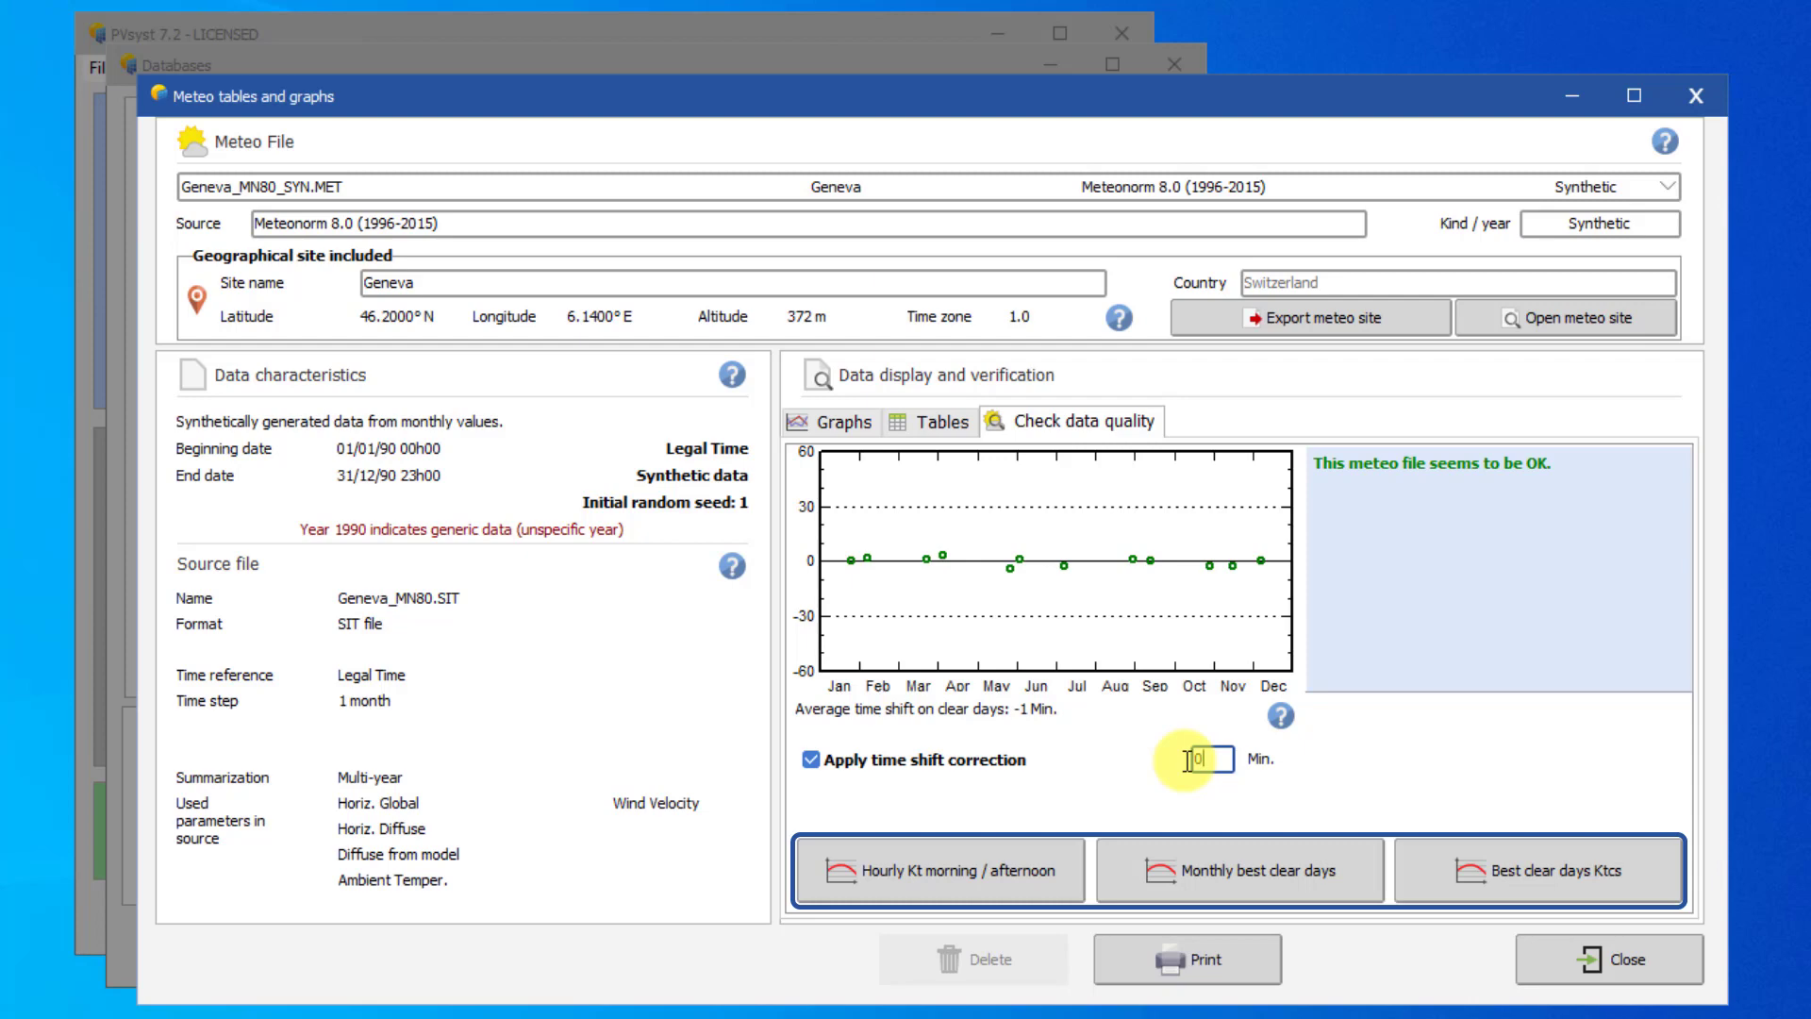
pyautogui.click(975, 859)
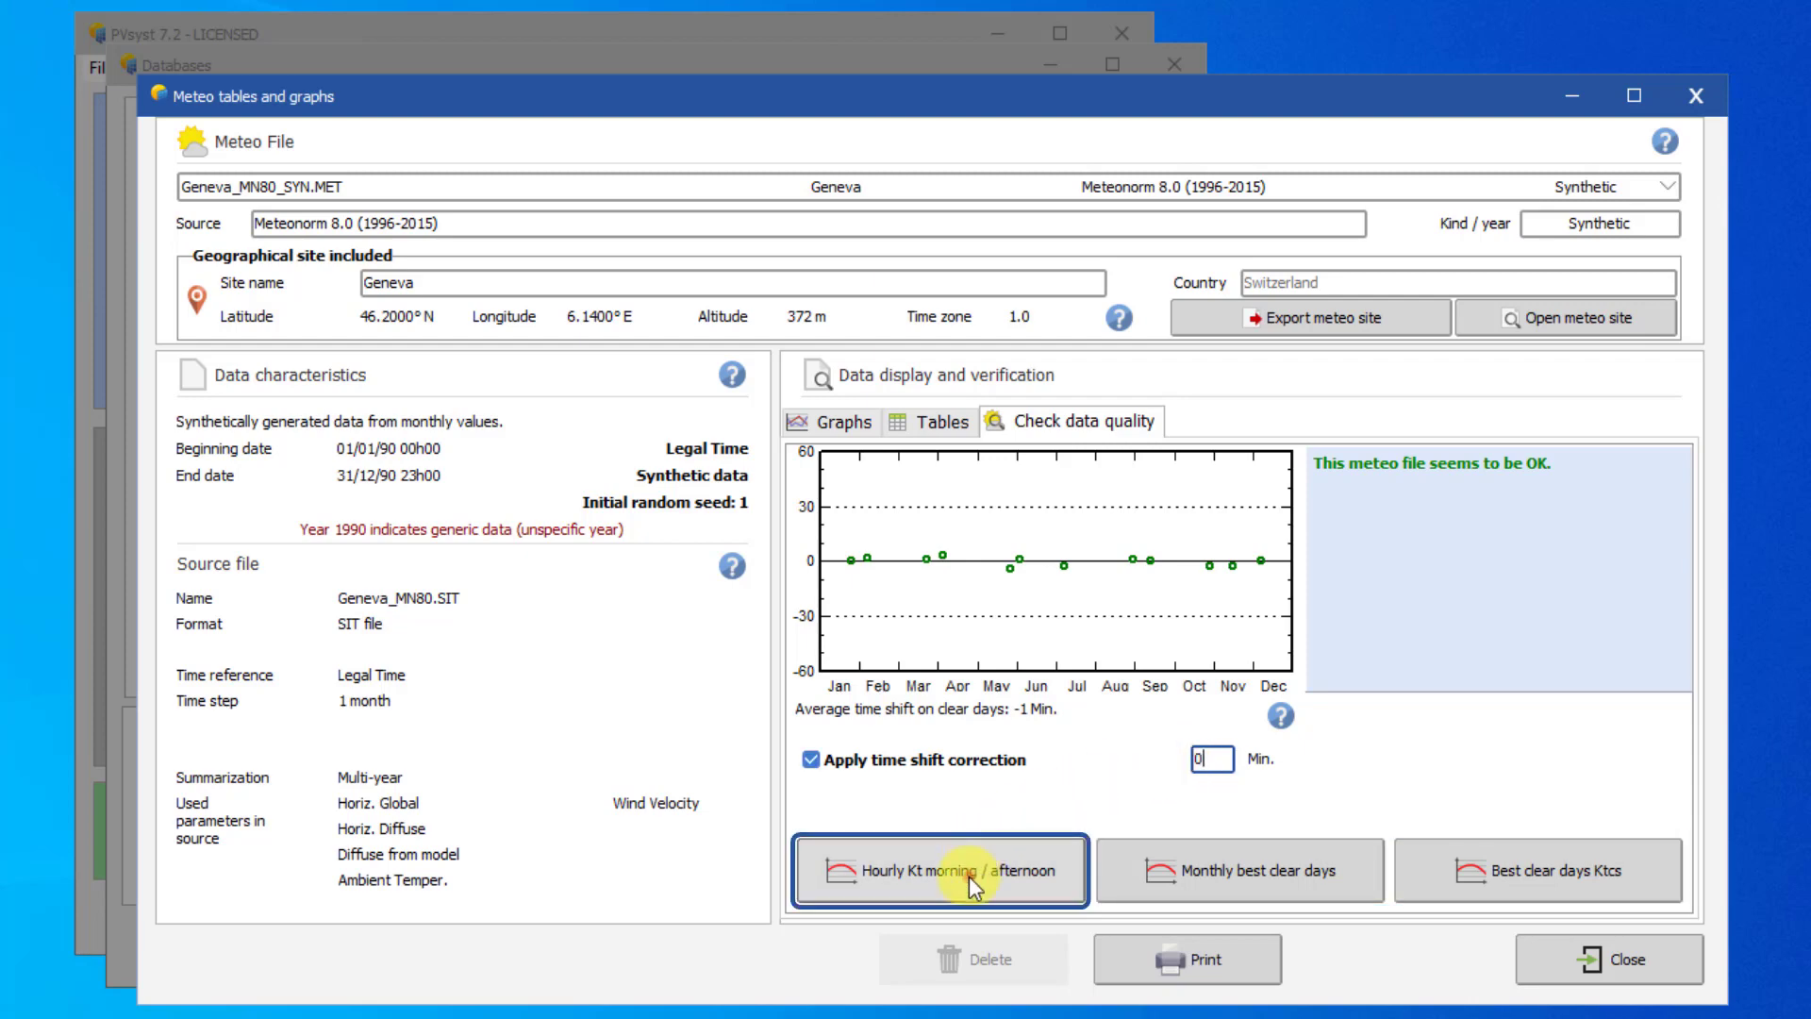
pyautogui.click(968, 876)
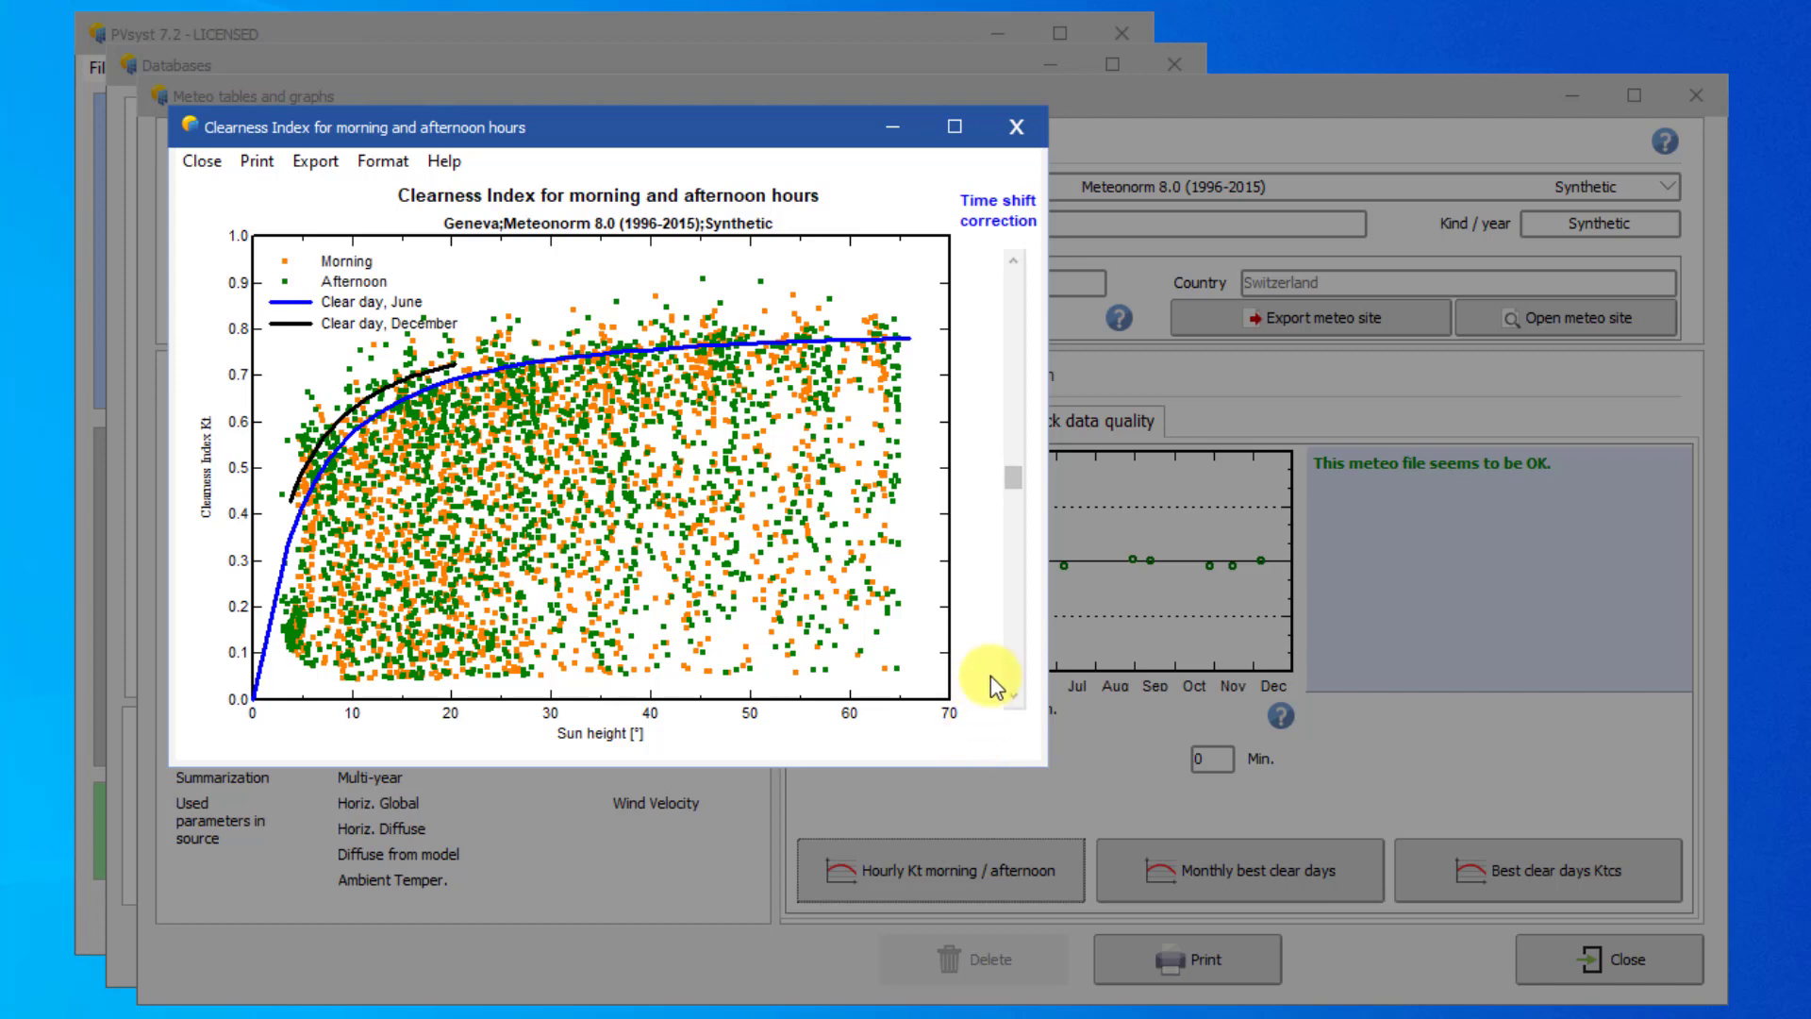
pyautogui.moveTo(1016, 476)
pyautogui.mouseDown()
pyautogui.moveTo(1010, 396)
pyautogui.moveTo(1011, 566)
pyautogui.moveTo(1010, 455)
pyautogui.moveTo(1011, 481)
pyautogui.mouseUp()
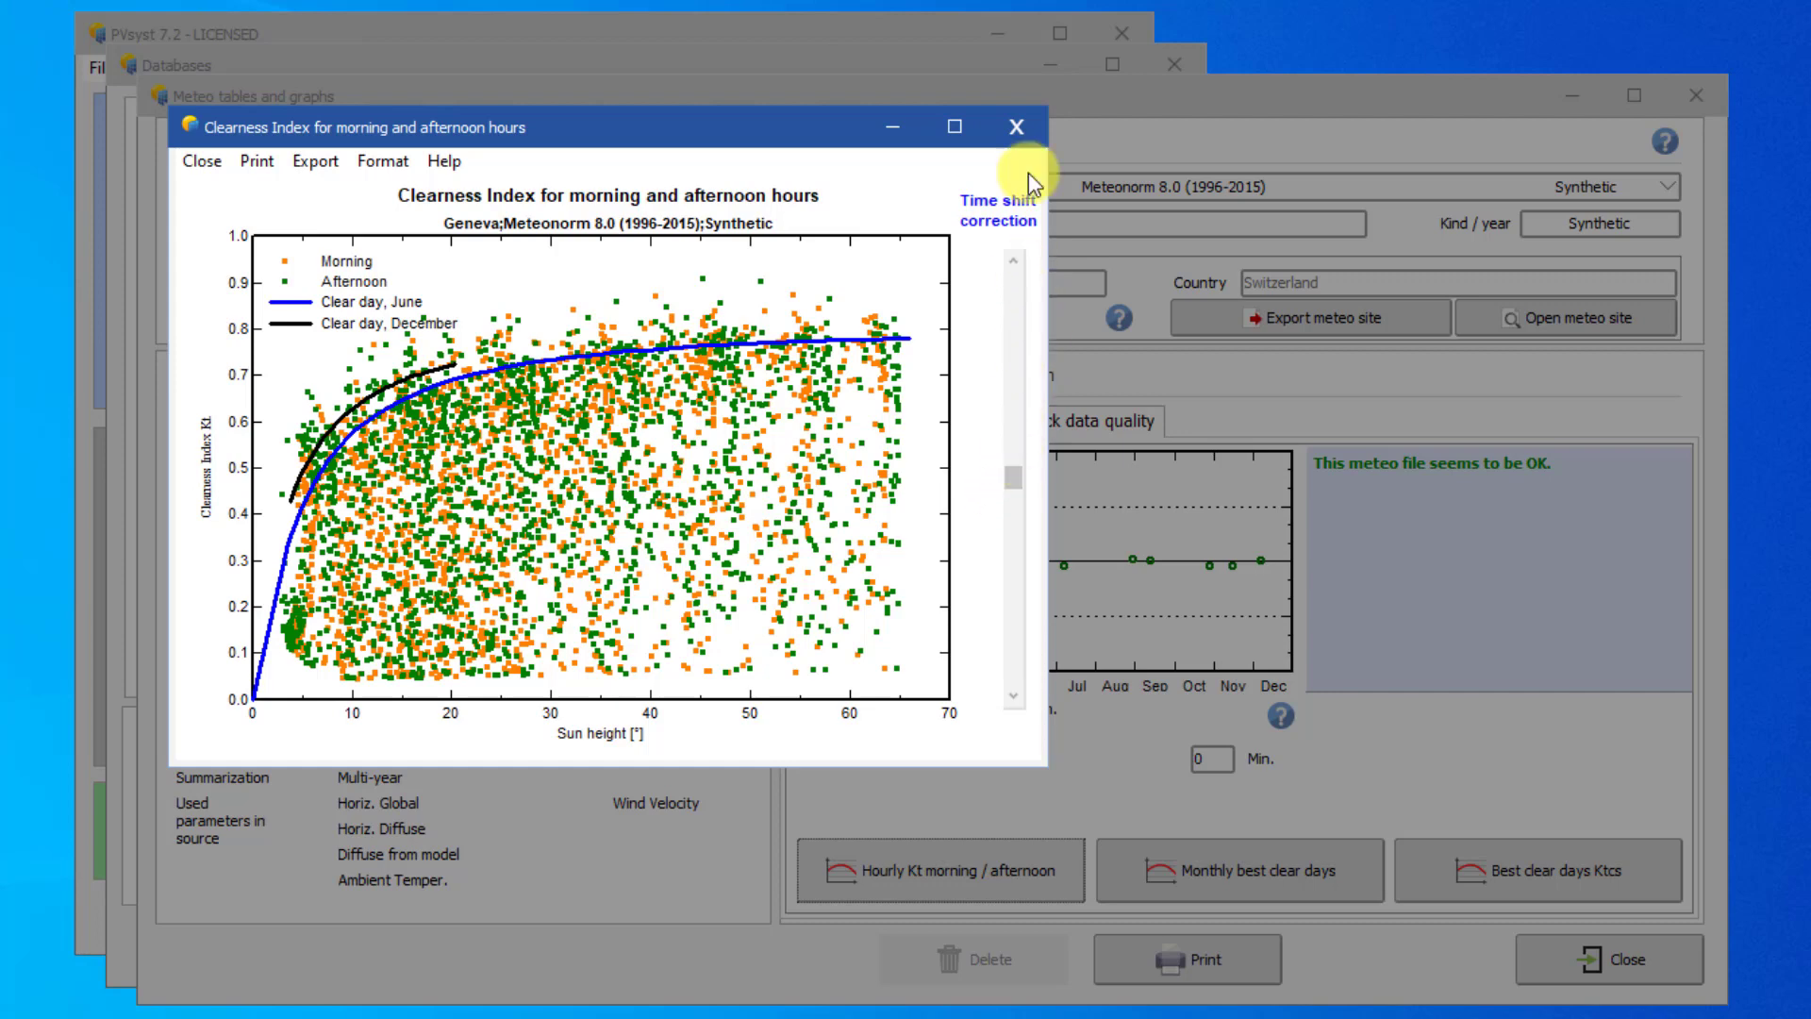
pyautogui.click(1016, 125)
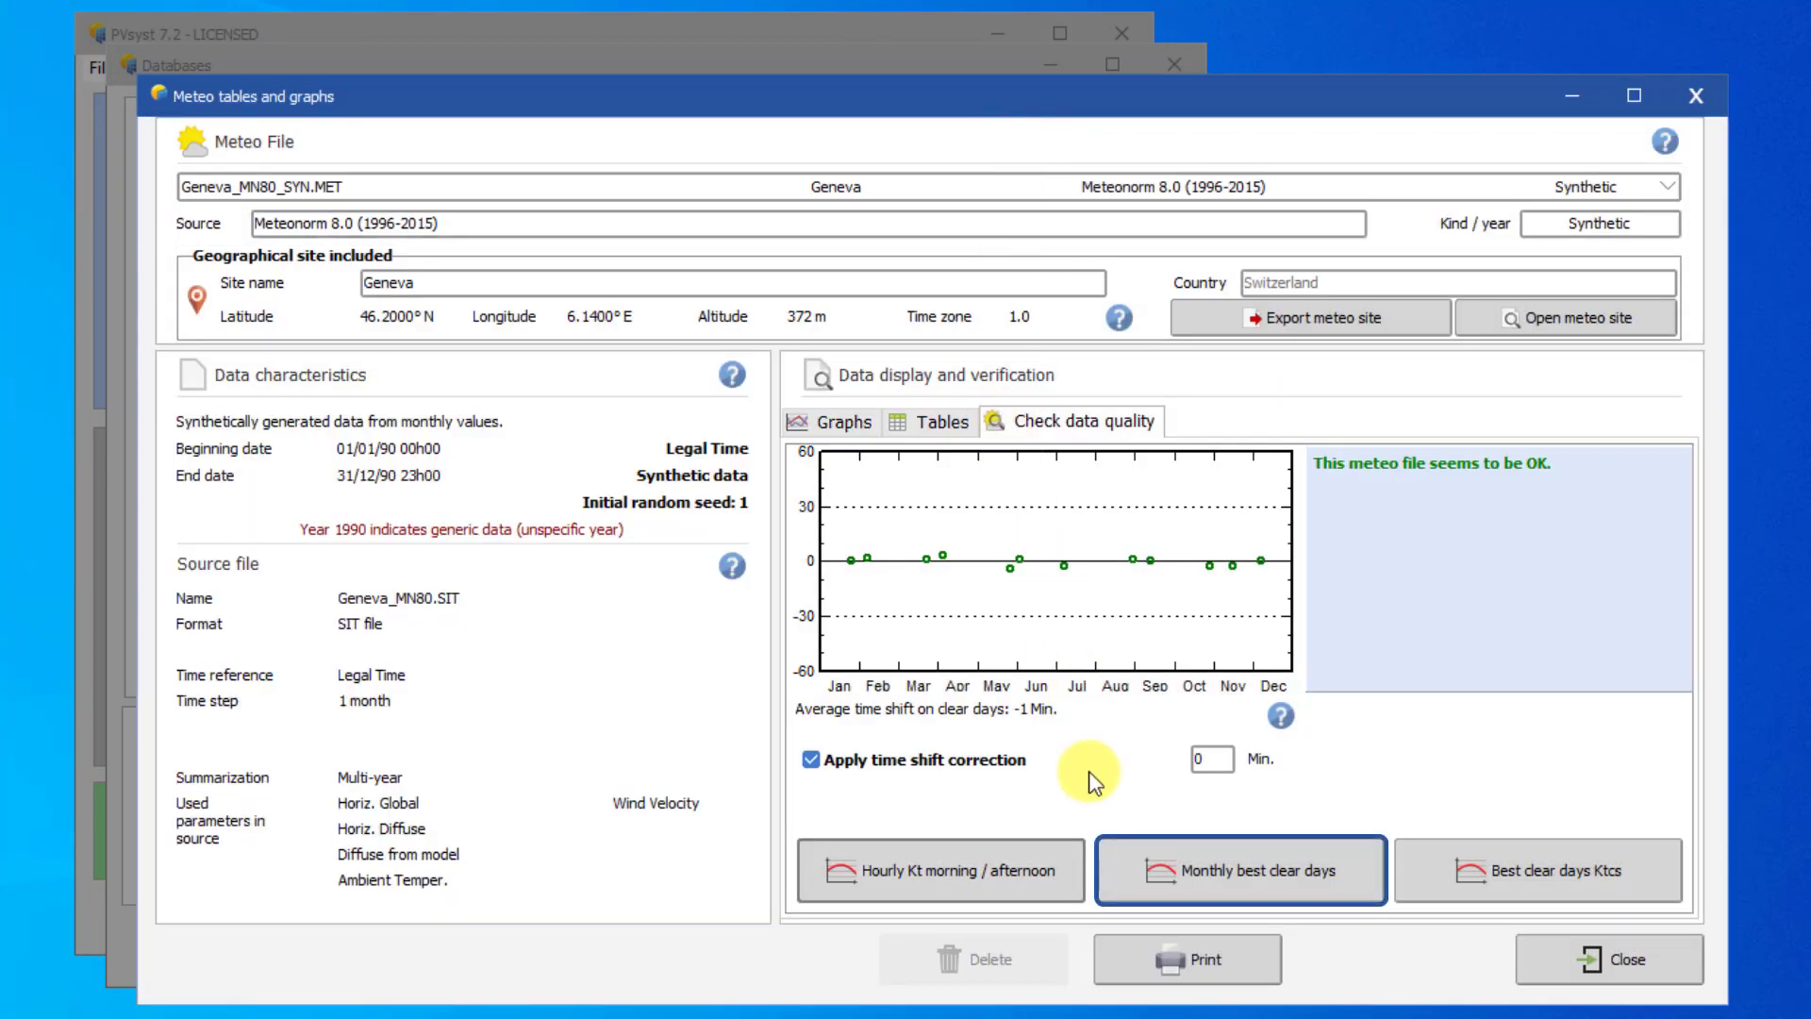
pyautogui.click(1170, 859)
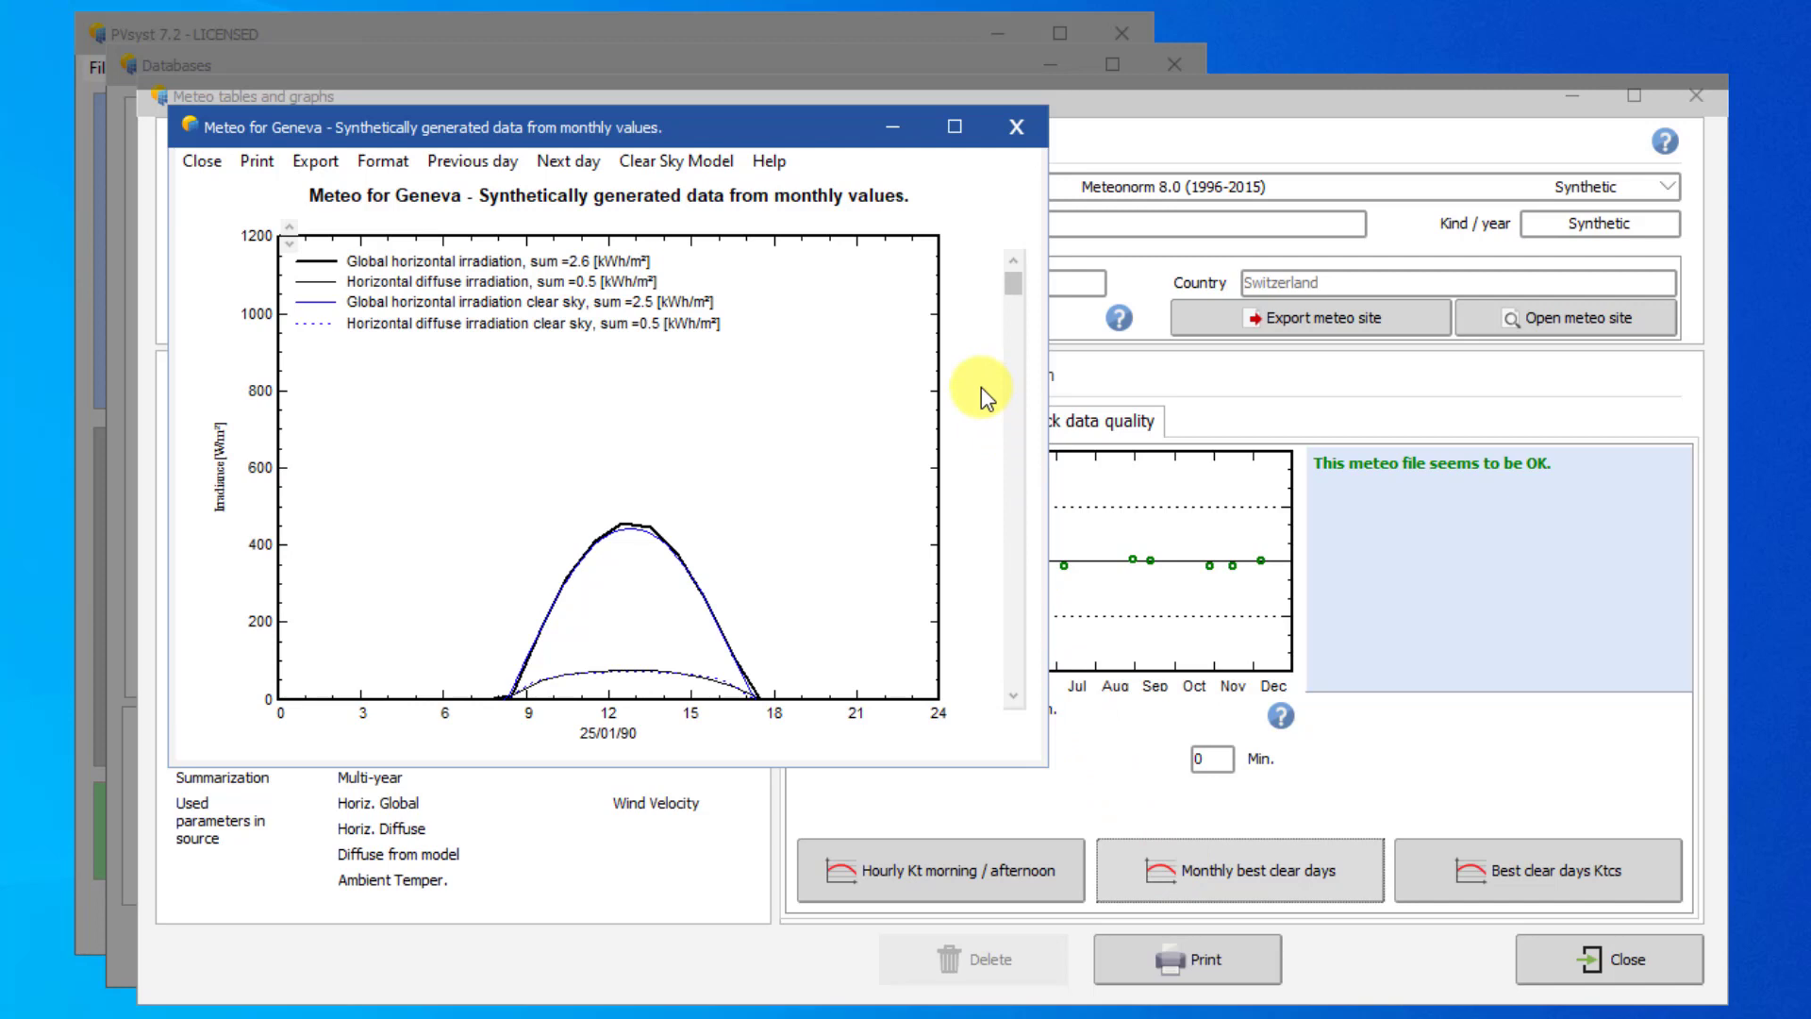
pyautogui.click(1016, 704)
pyautogui.click(1015, 704)
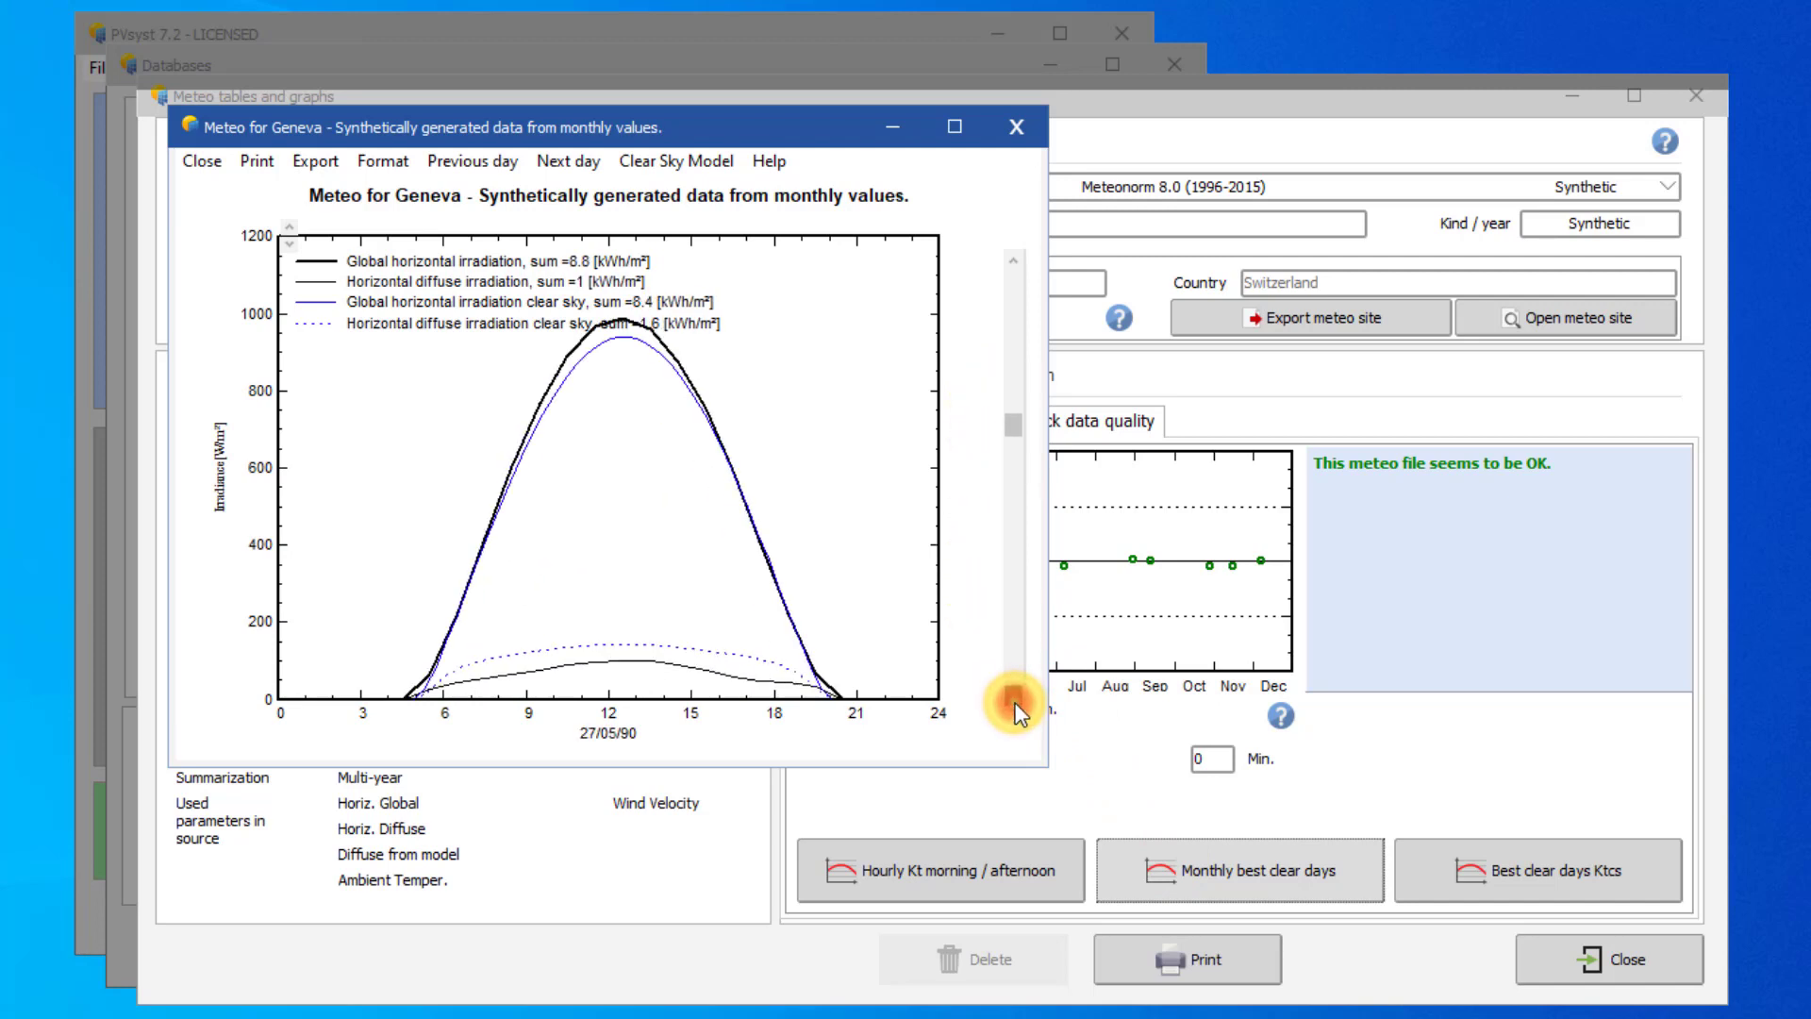
pyautogui.click(1015, 704)
pyautogui.click(1016, 704)
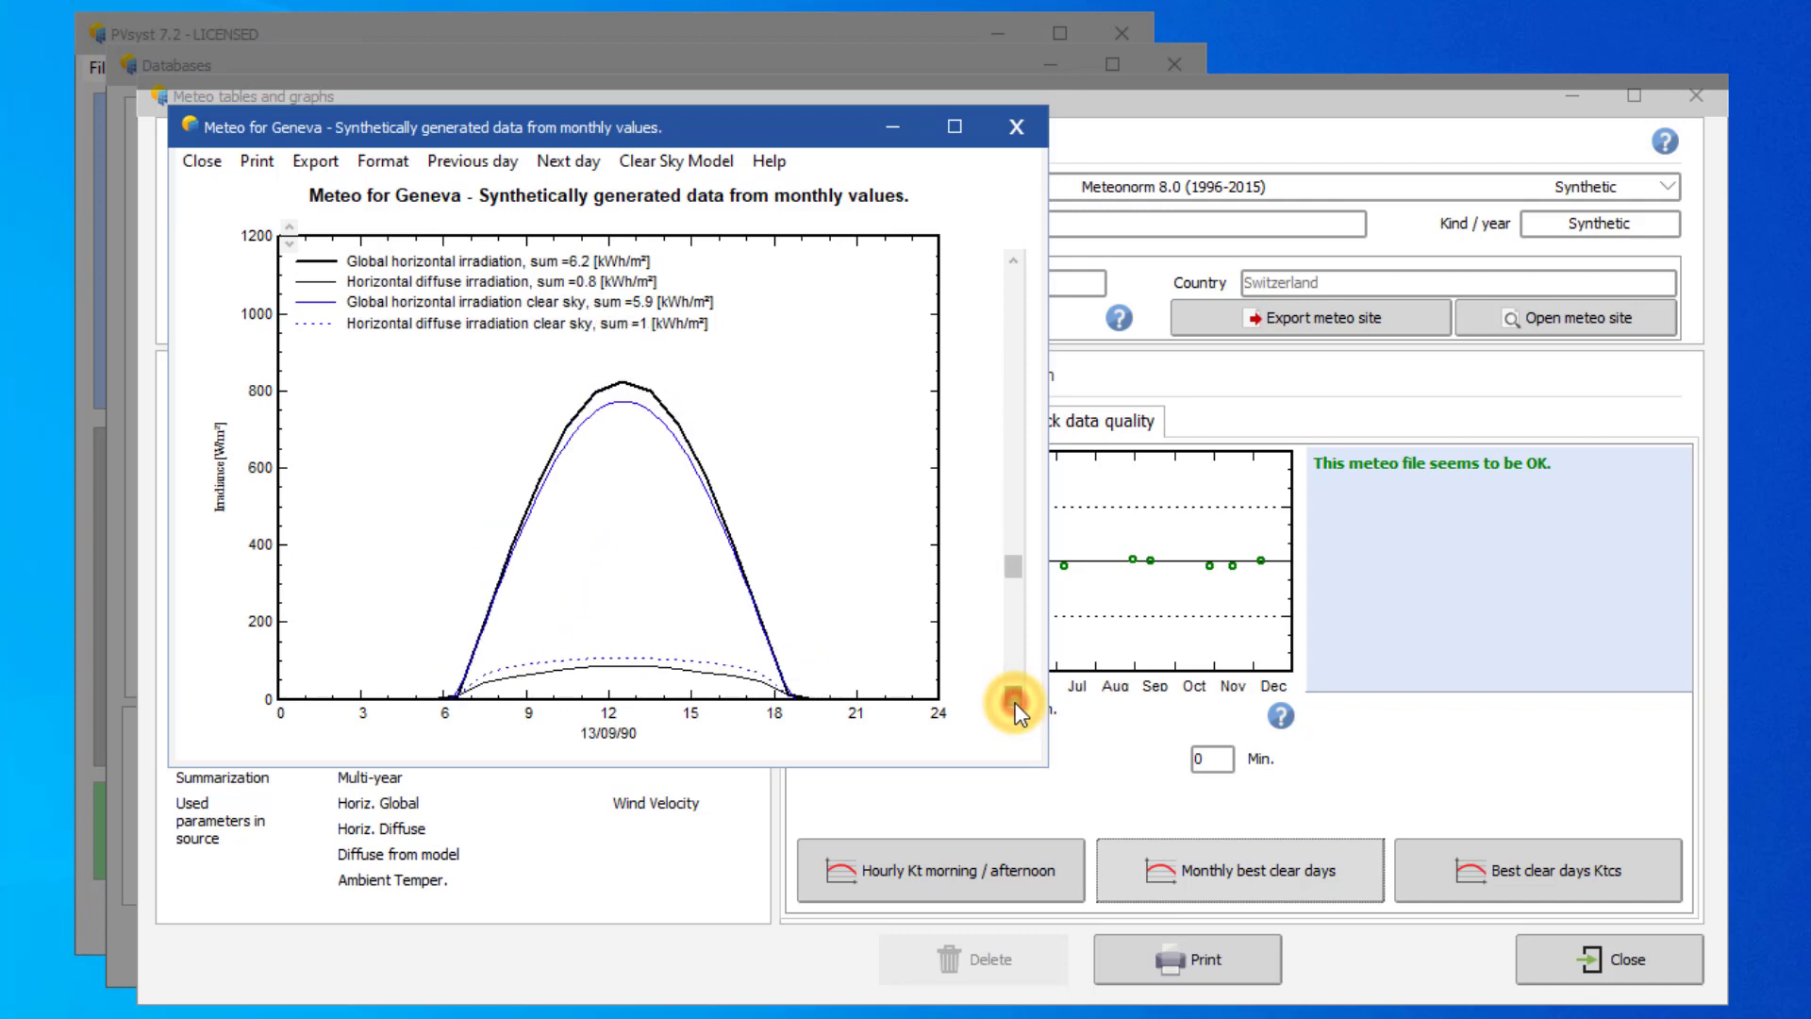
pyautogui.click(1016, 704)
pyautogui.click(1016, 704)
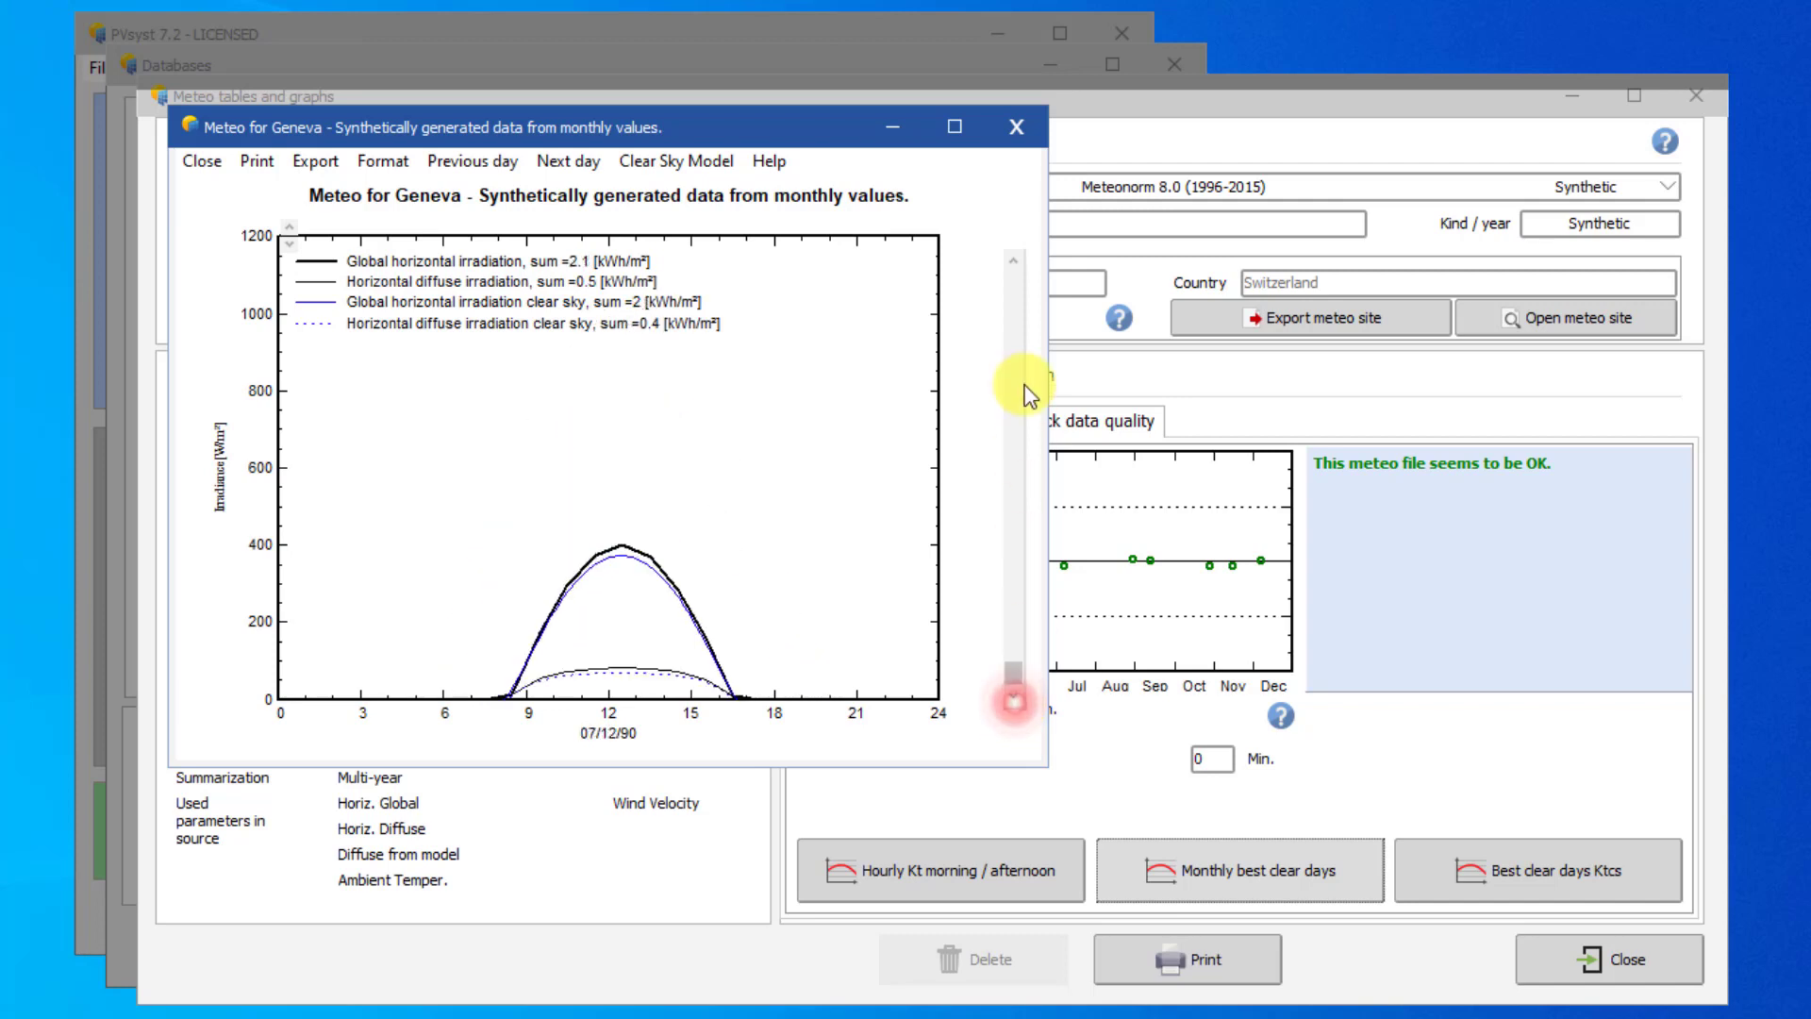
pyautogui.click(1008, 262)
pyautogui.click(1008, 262)
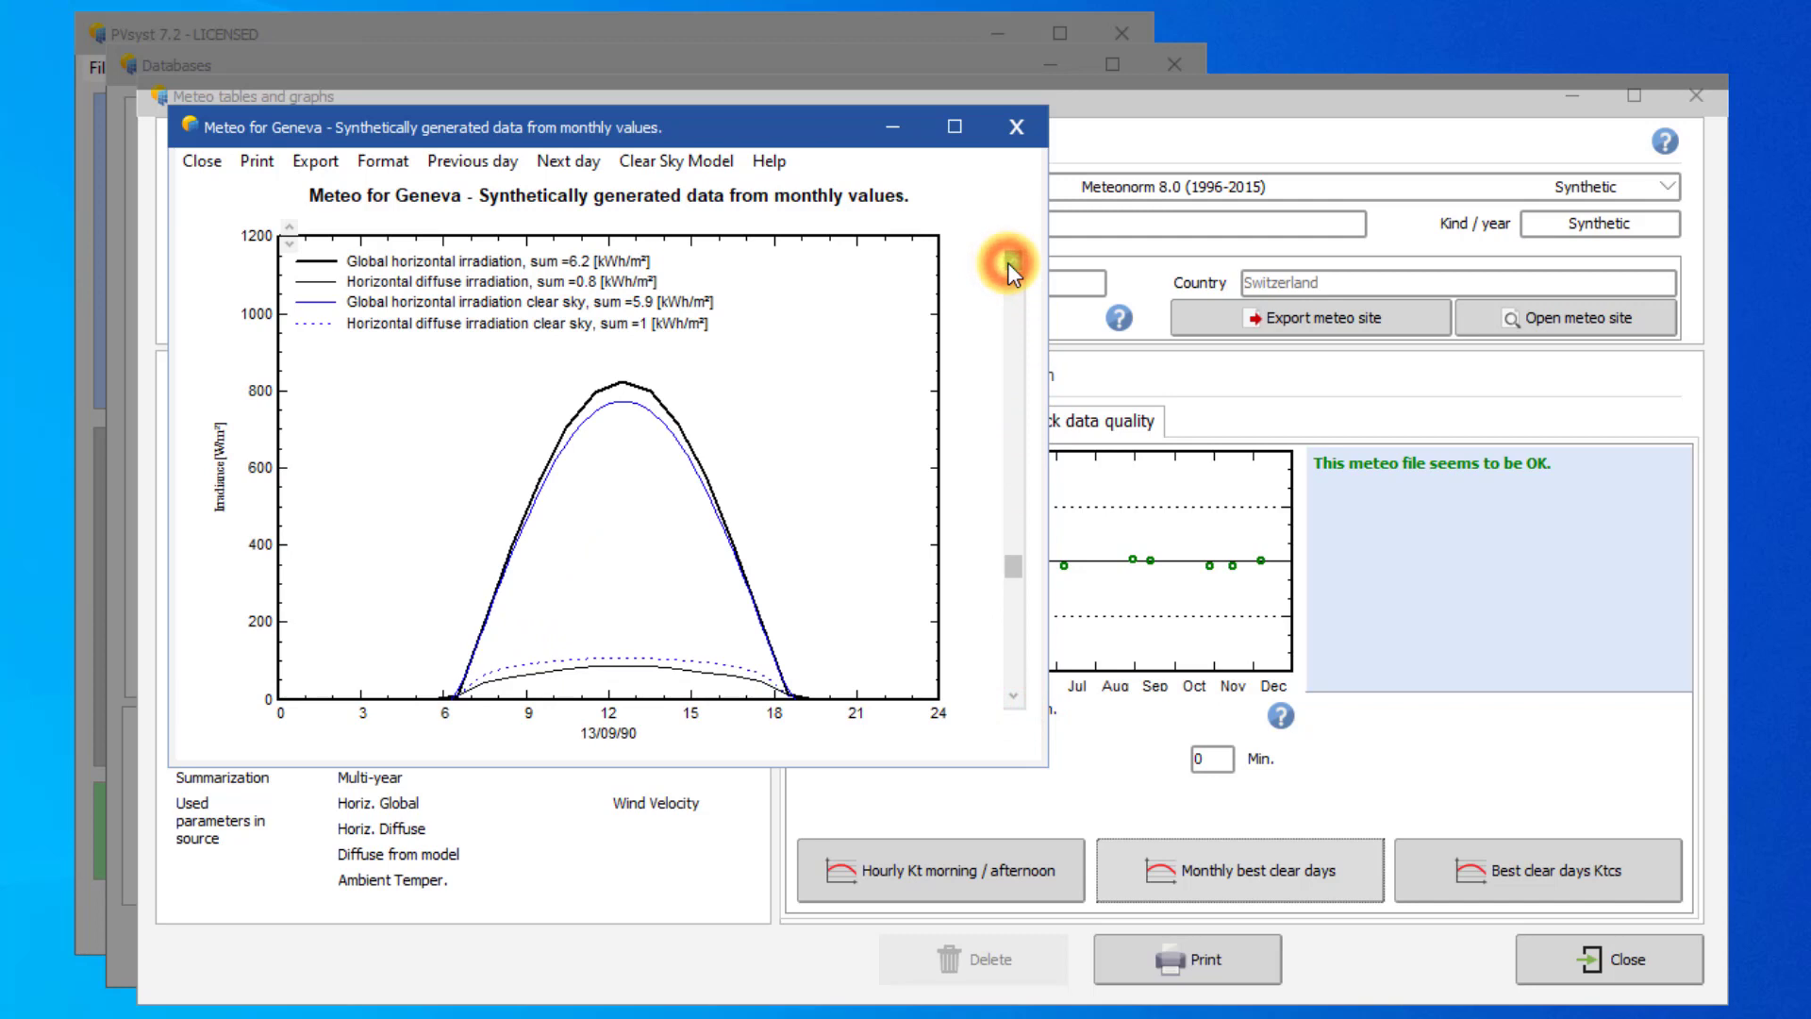
pyautogui.click(1007, 262)
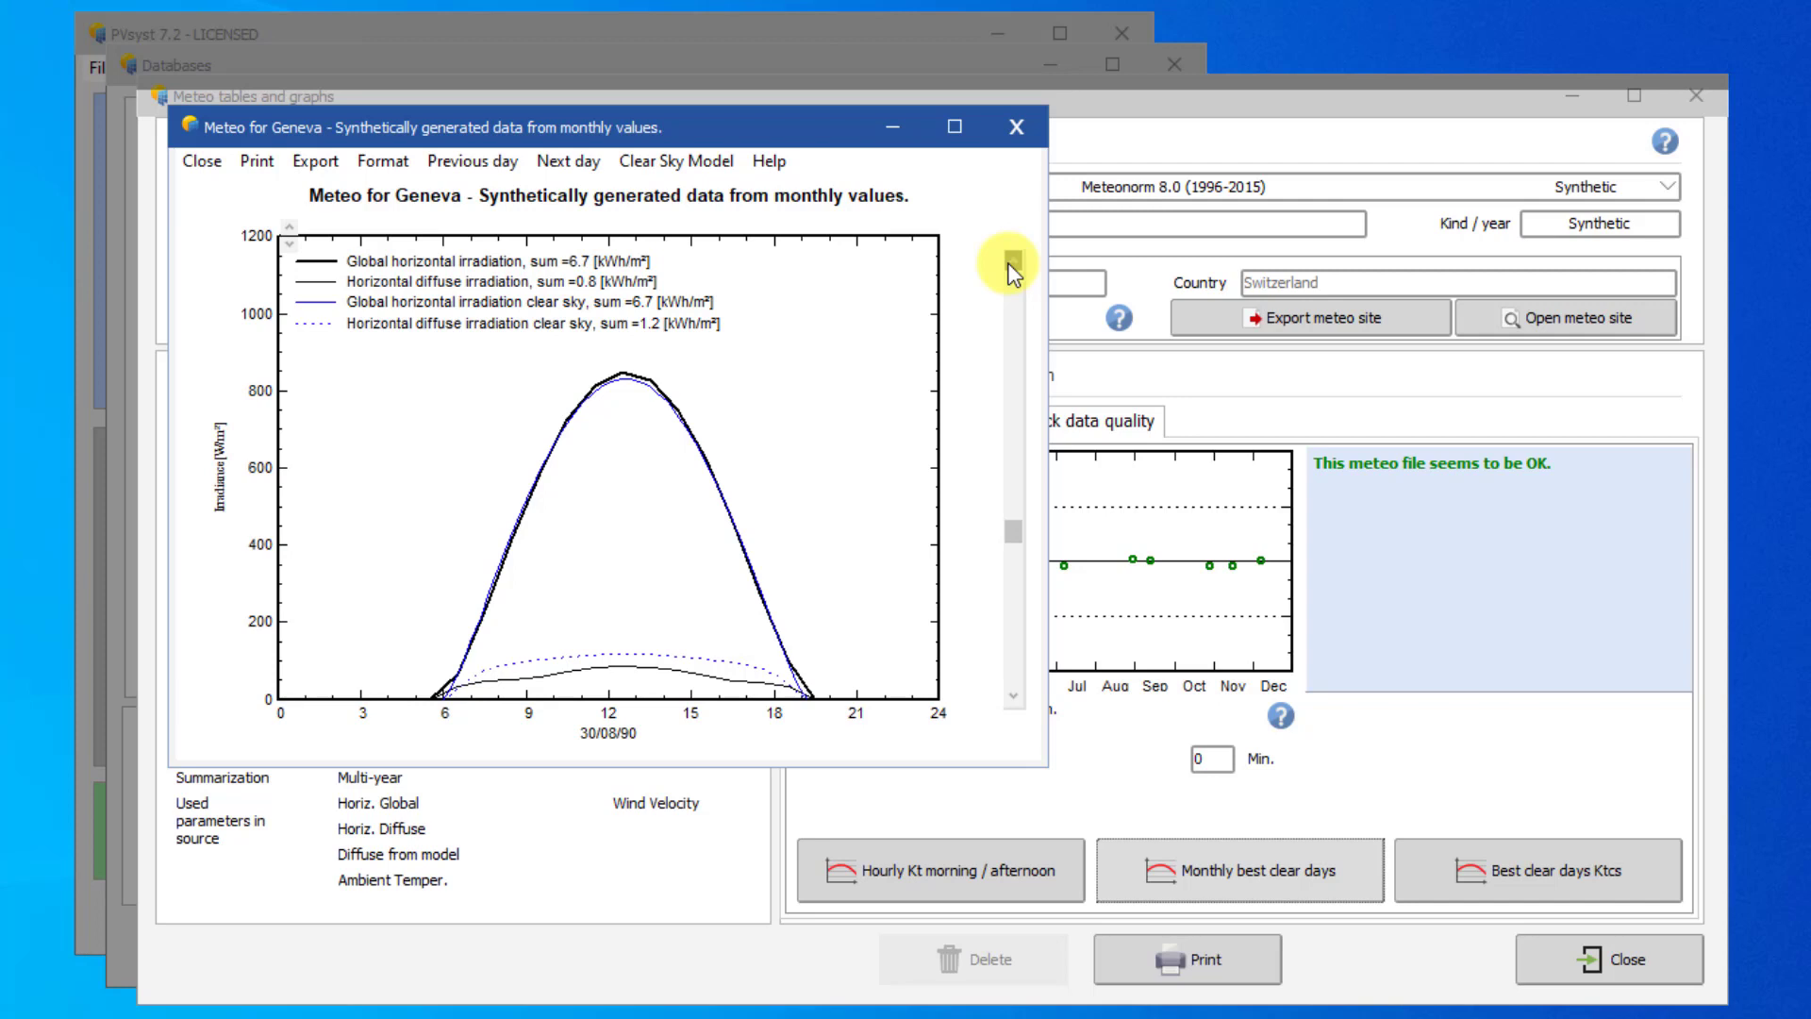
pyautogui.click(1012, 267)
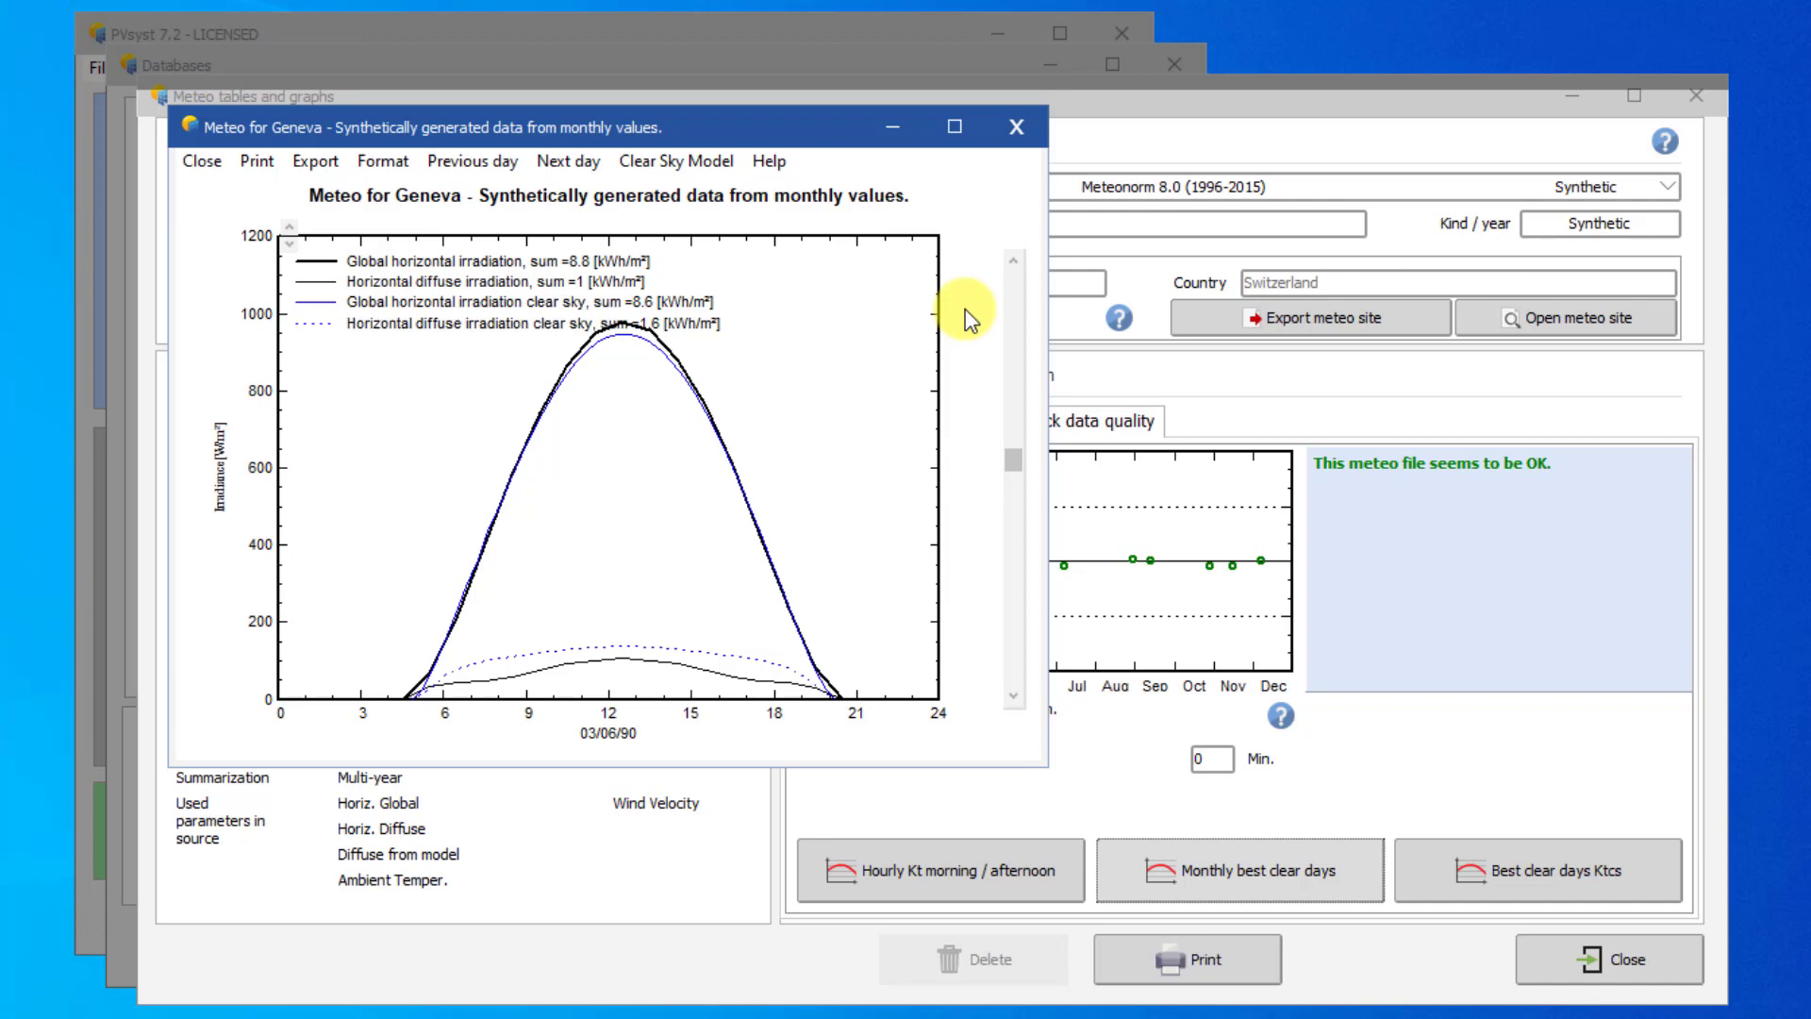
pyautogui.click(499, 167)
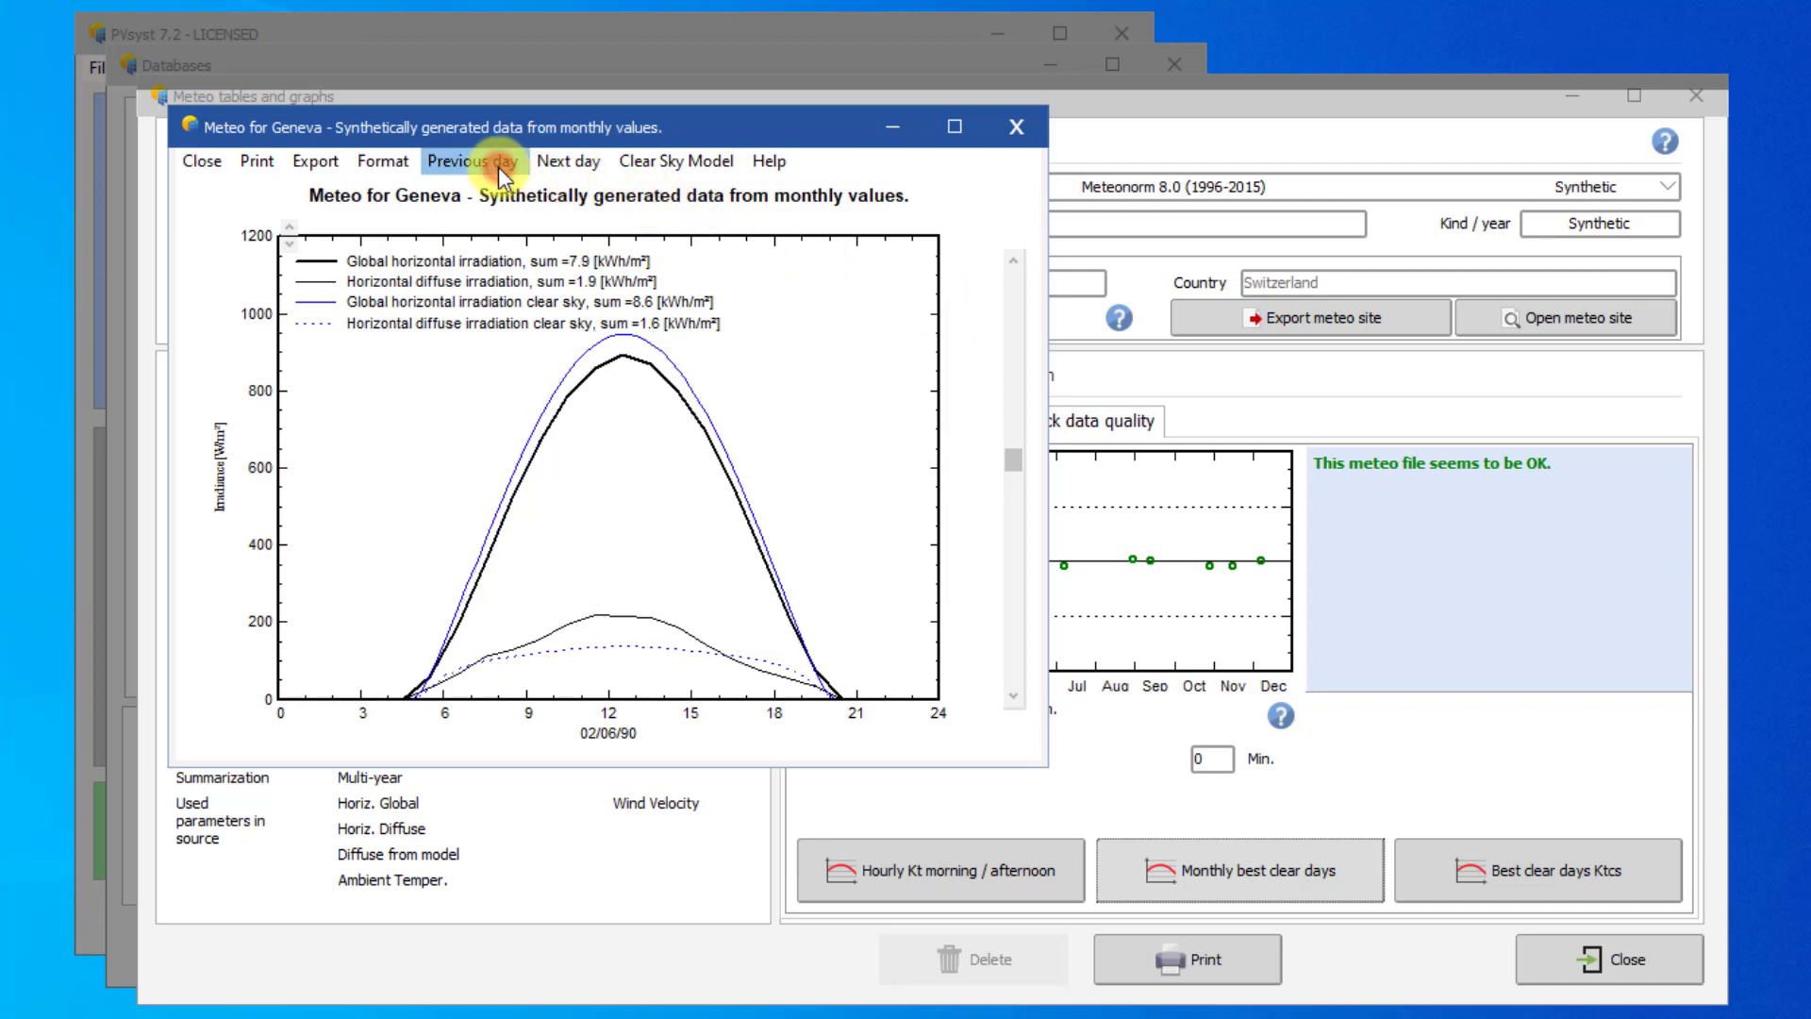
pyautogui.click(566, 160)
pyautogui.click(567, 160)
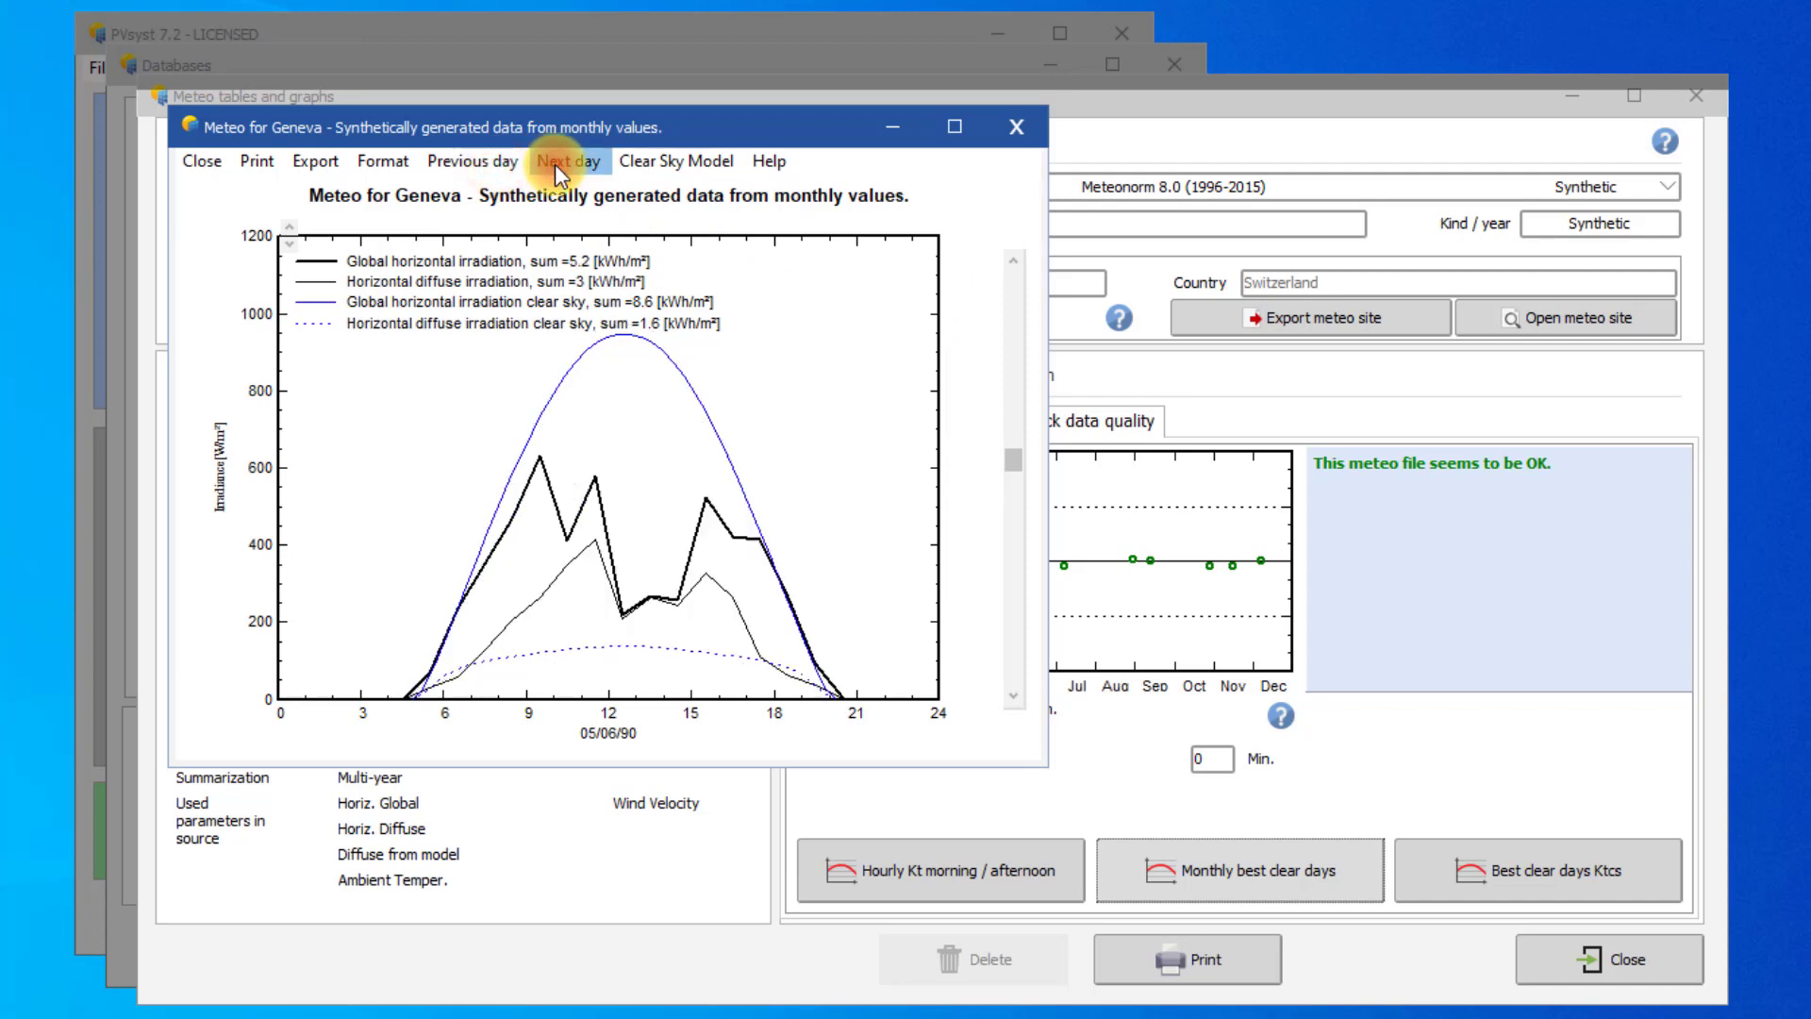
pyautogui.click(559, 161)
pyautogui.click(486, 164)
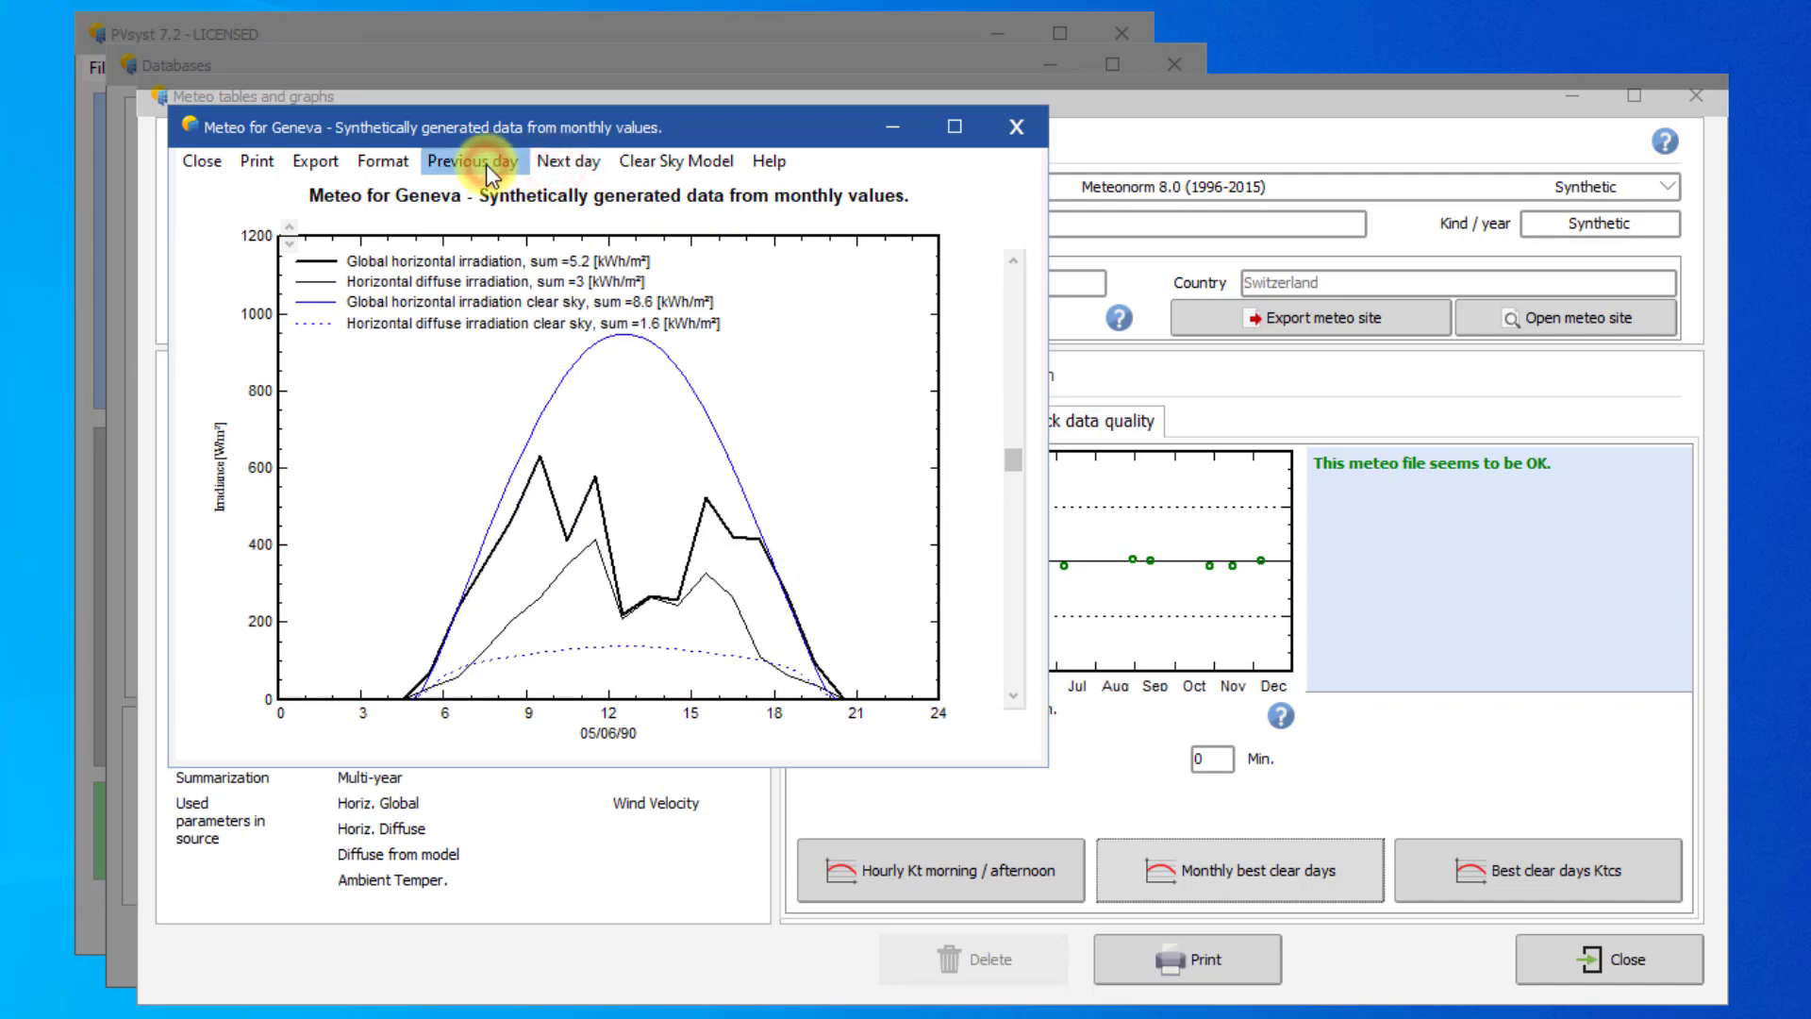
pyautogui.click(486, 164)
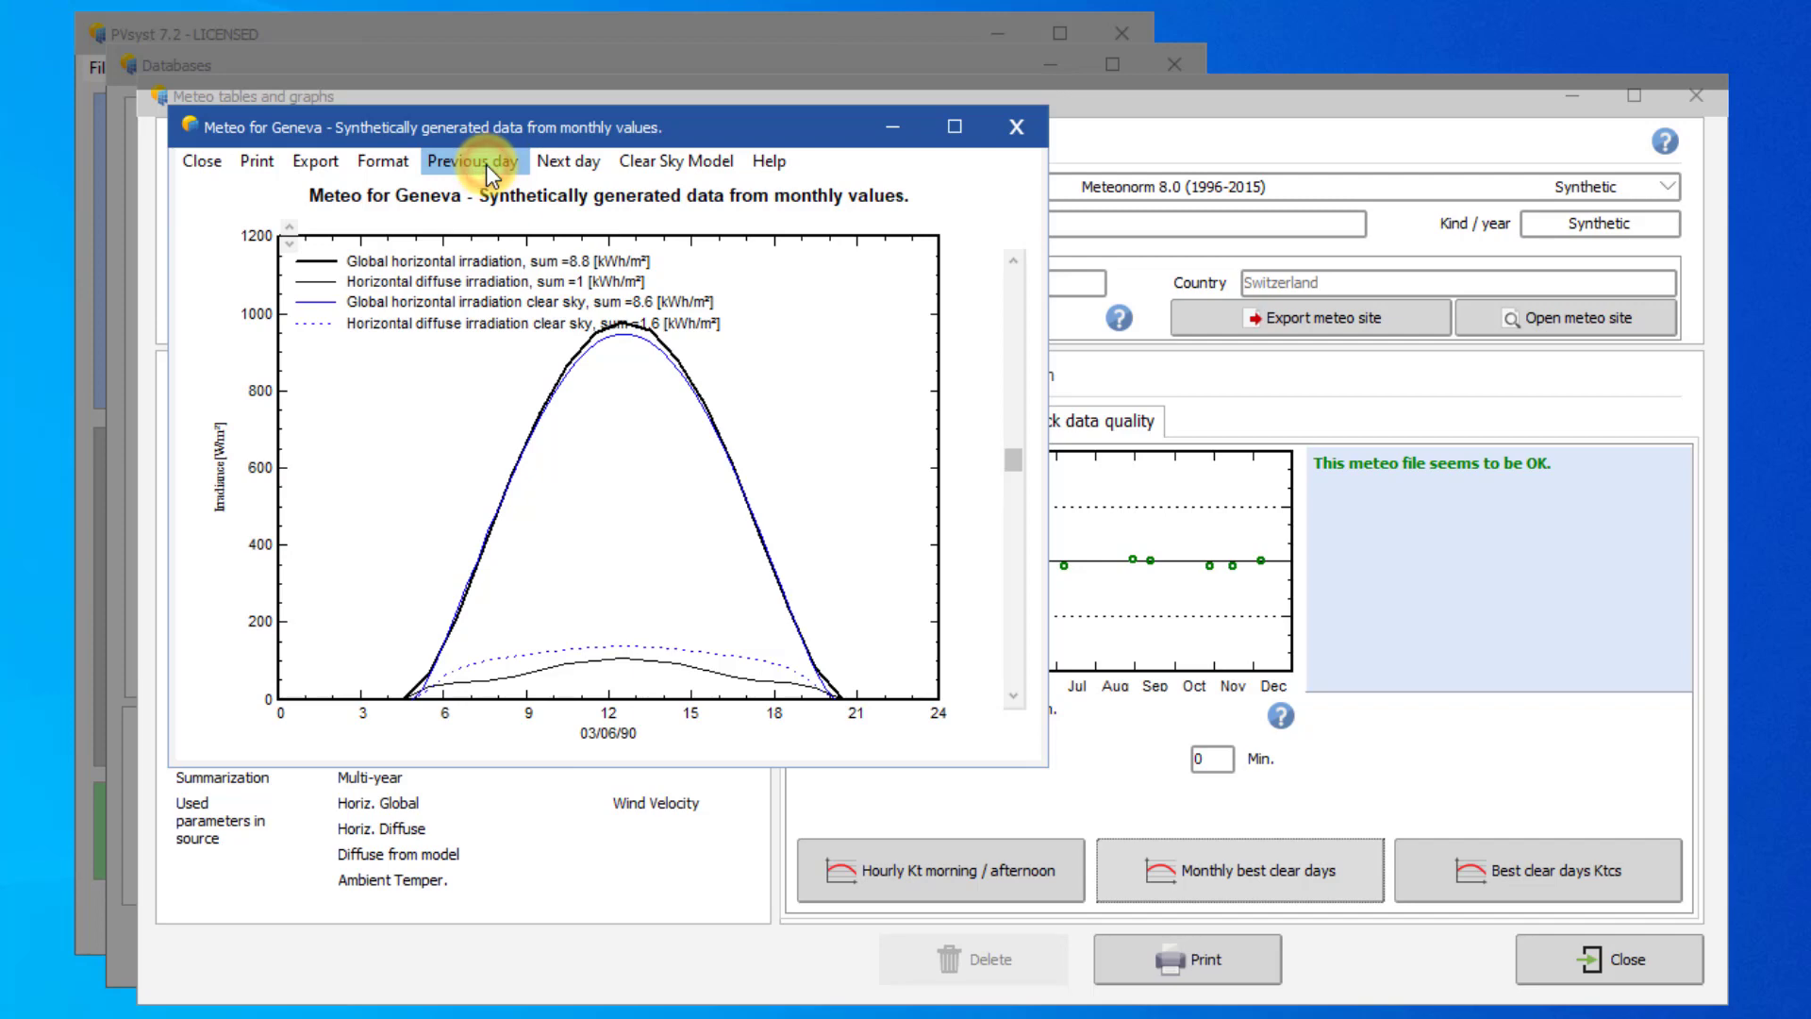
pyautogui.click(1015, 126)
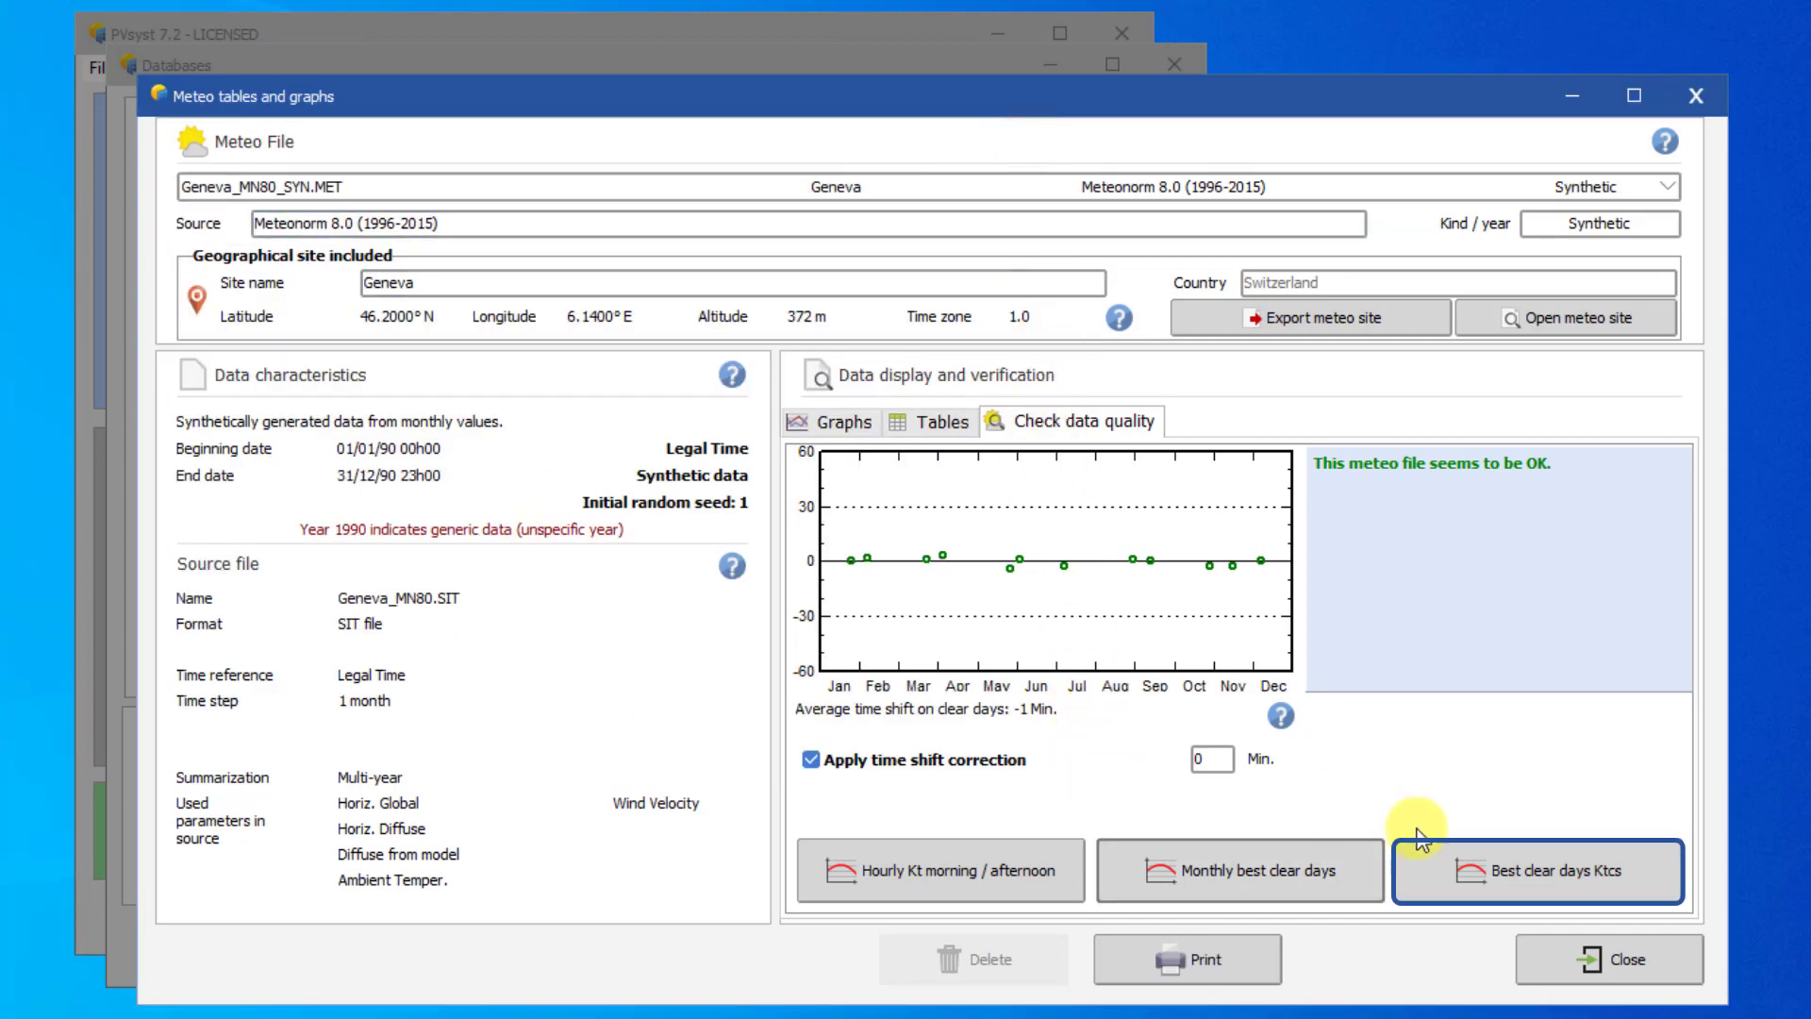
# Show the Best clear days Ktcs plot ranking Geneva's clearest days by season
pyautogui.click(1473, 869)
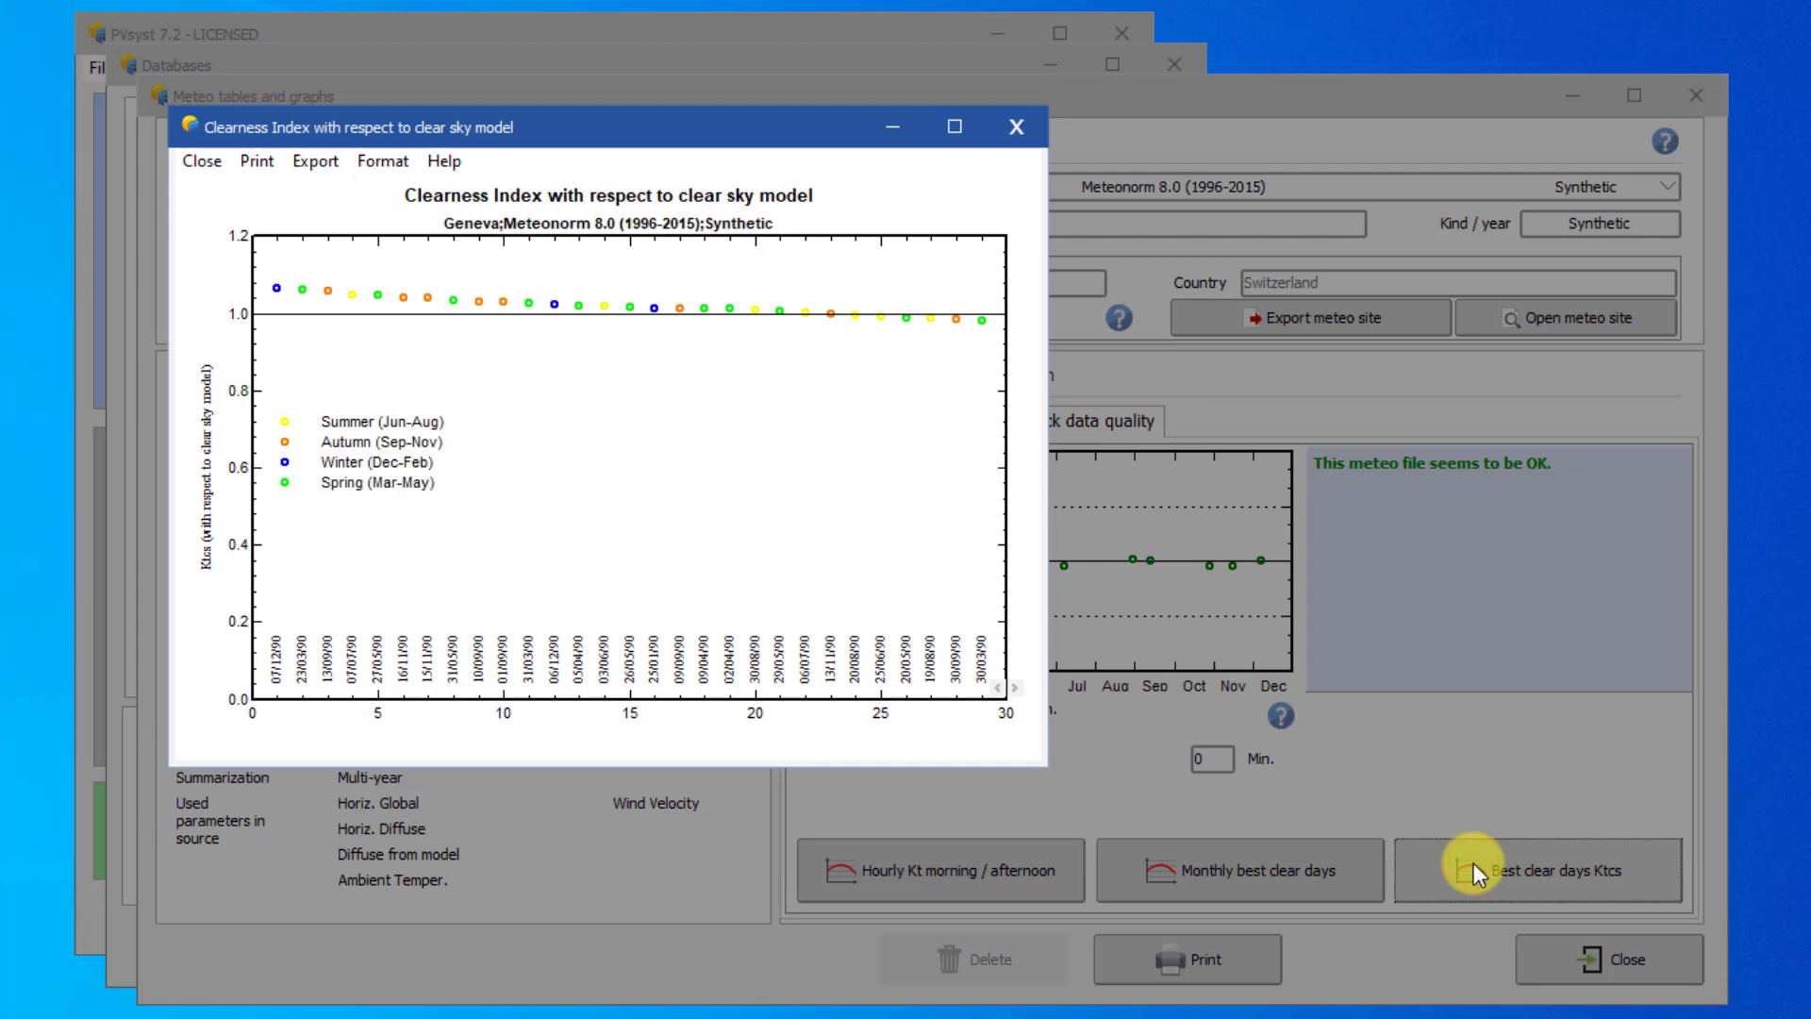